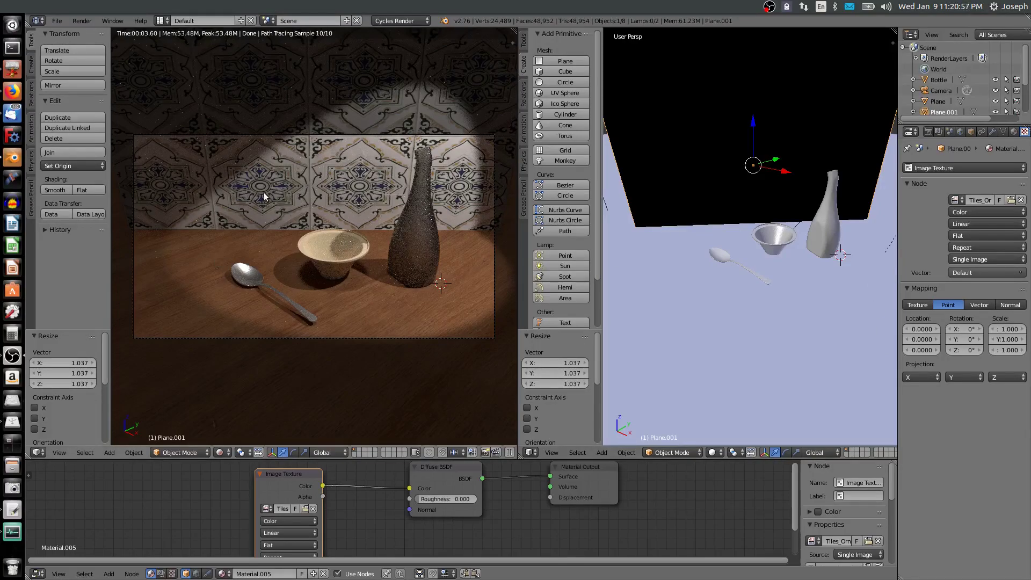
Show the Render properties, with 1920 × 1080 px at 50% and PNG output to /tmp/.
{"action": "left_click", "coordinate": [928, 132]}
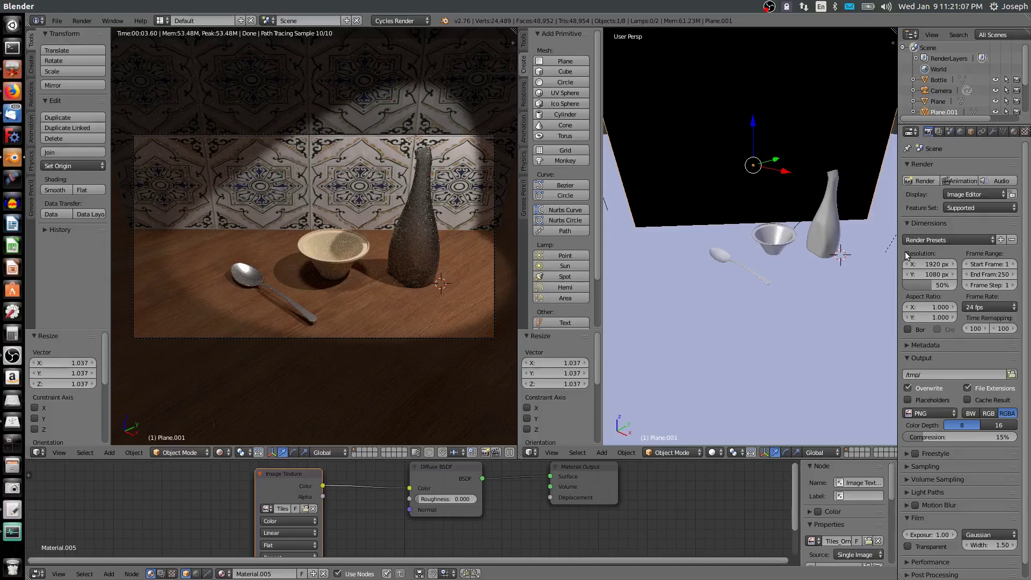
{"action": "left_click", "coordinate": [932, 264]}
{"action": "type", "text": "4096"}
{"action": "key", "text": "Tab"}
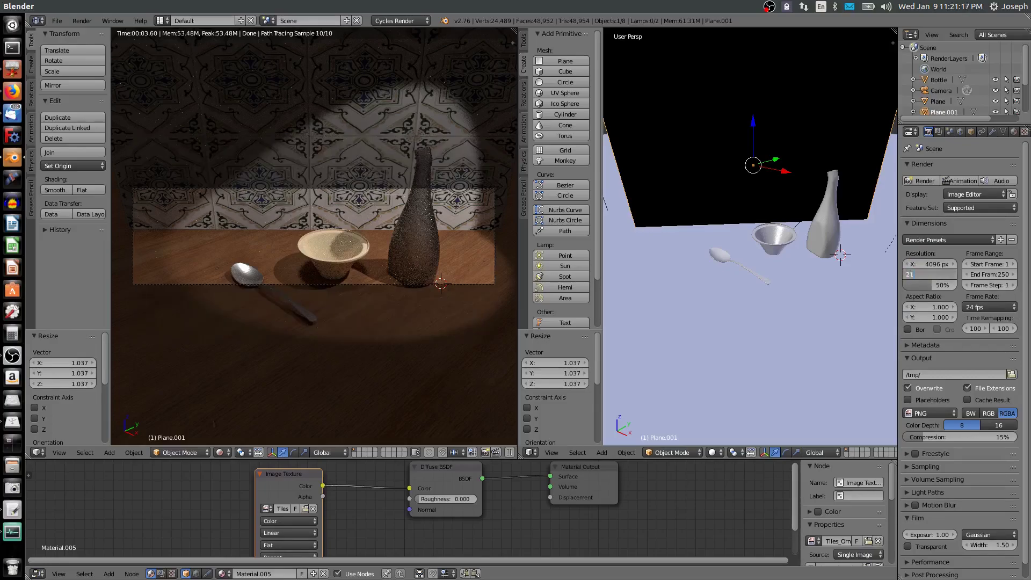
{"action": "type", "text": "2160"}
{"action": "key", "text": "Return"}
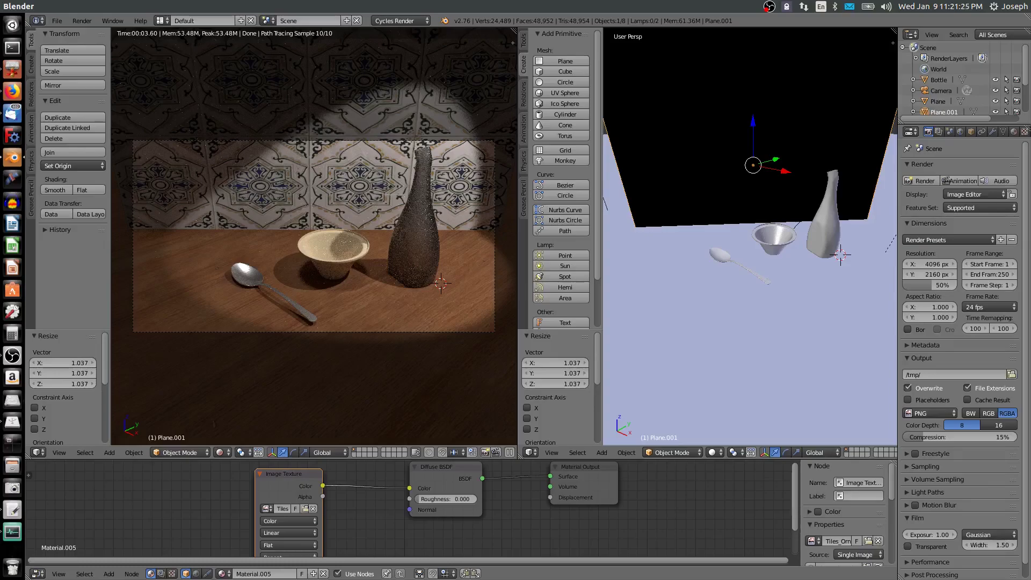
{"action": "left_click", "coordinate": [929, 263]}
{"action": "type", "text": "1920"}
{"action": "key", "text": "Tab"}
{"action": "type", "text": "1080"}
{"action": "key", "text": "Tab"}
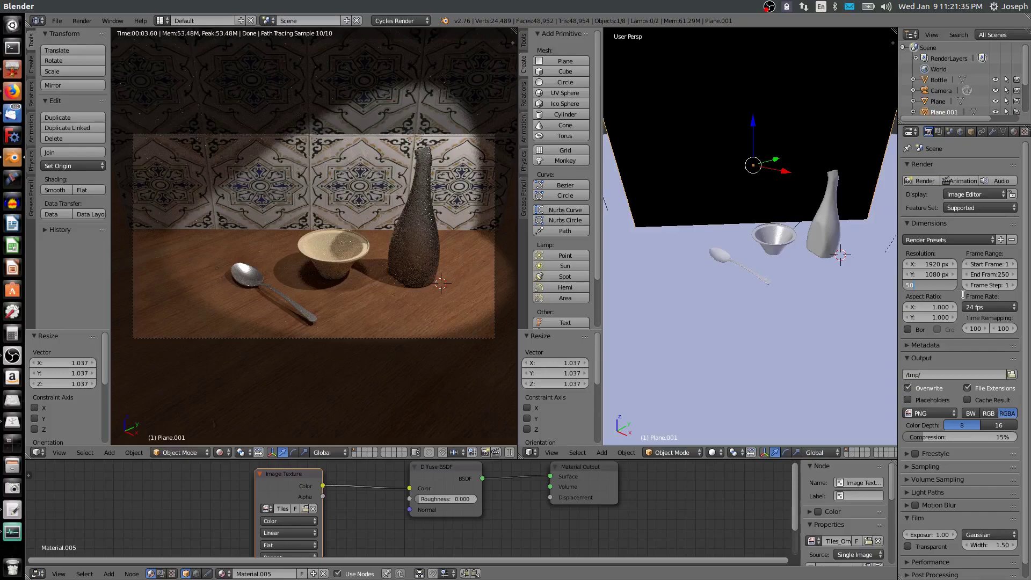
Drop the resolution scale to 1% and render a quick, heavily pixelated test image.
{"action": "key", "text": "Return"}
{"action": "left_click_drag", "start_coordinate": [928, 287], "coordinate": [904, 287]}
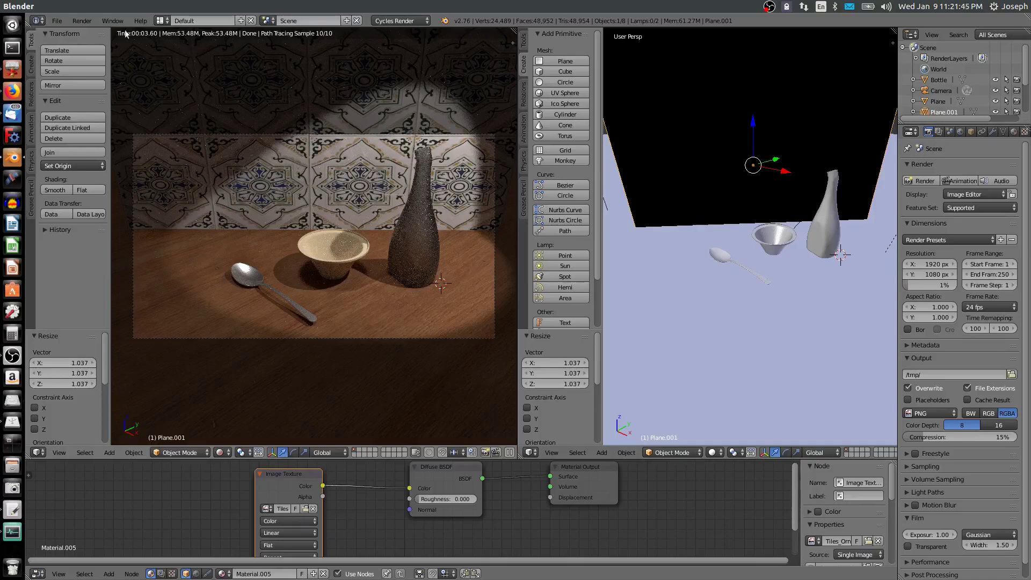
{"action": "left_click", "coordinate": [86, 22]}
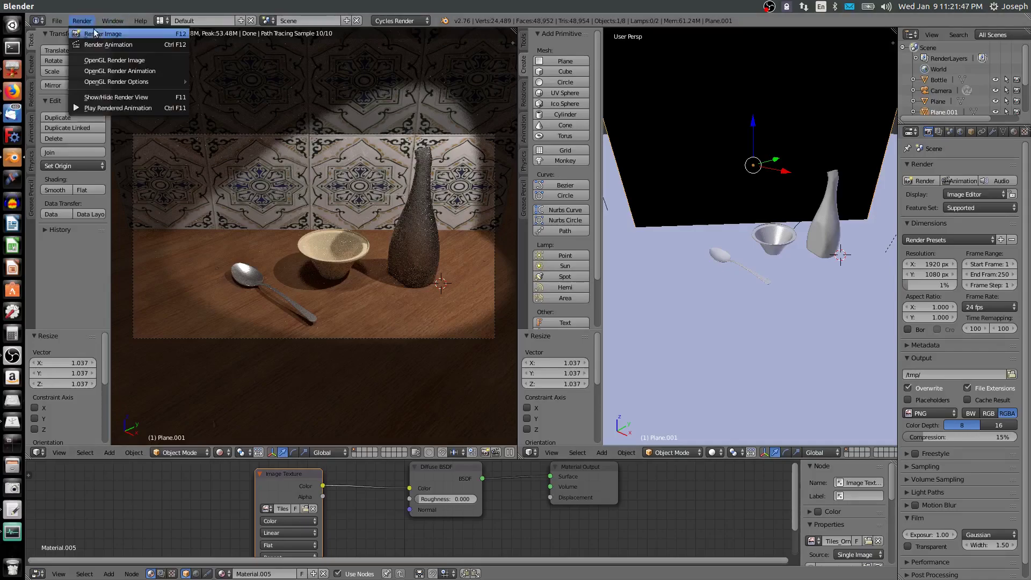
{"action": "left_click", "coordinate": [96, 31]}
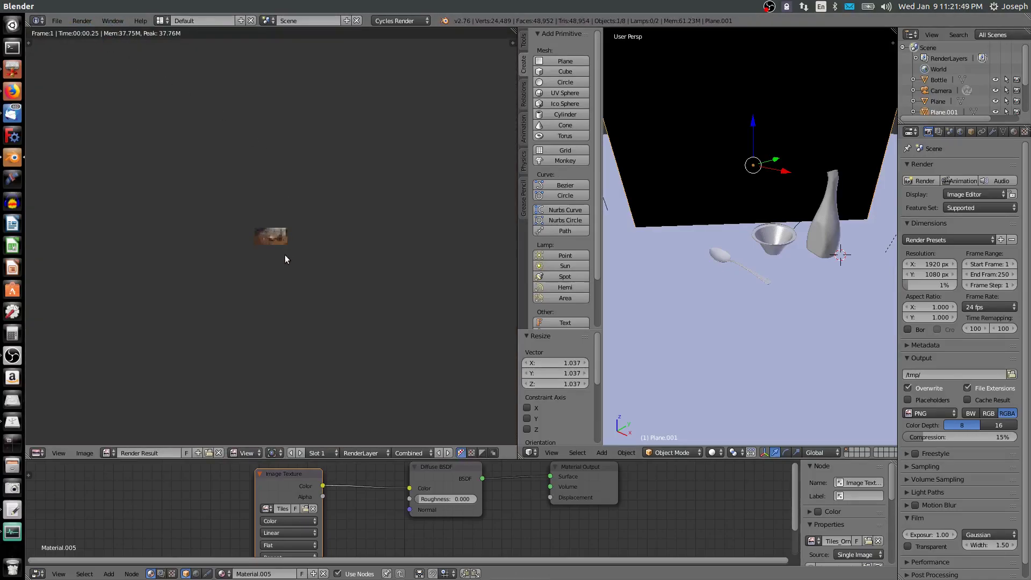
{"action": "scroll", "coordinate": [278, 245], "scroll_direction": "up", "scroll_amount": 10}
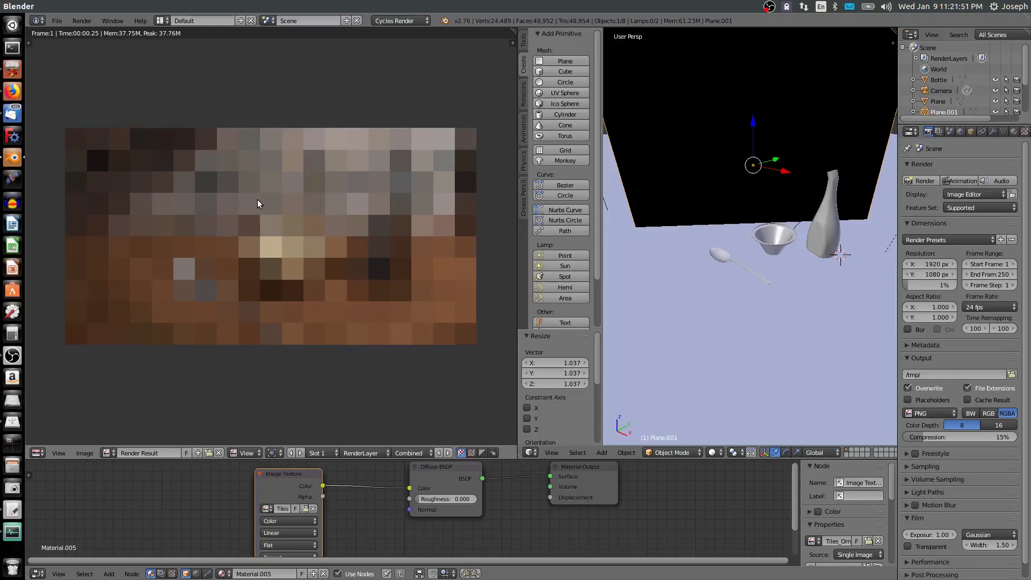
{"action": "scroll", "coordinate": [333, 216], "scroll_direction": "down", "scroll_amount": 10}
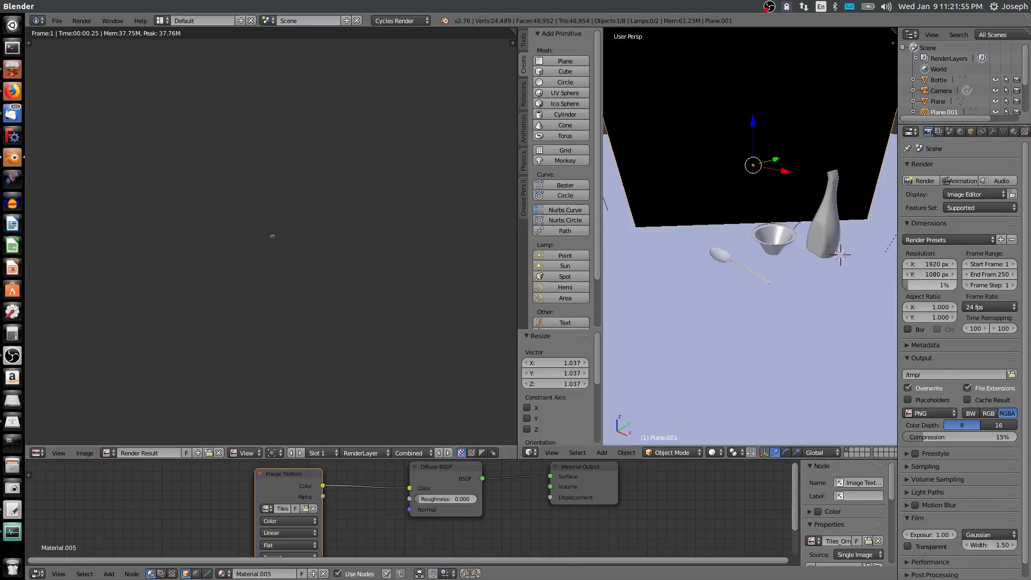
Set the resolution scale to 25%.
{"action": "left_click", "coordinate": [917, 285]}
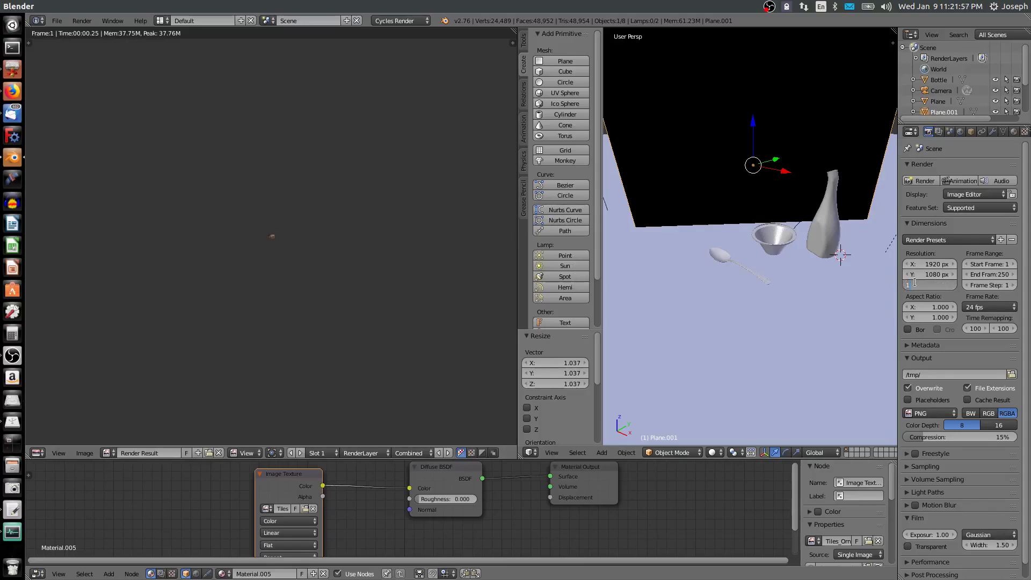
{"action": "type", "text": "35"}
{"action": "key", "text": "Return"}
{"action": "left_click_drag", "start_coordinate": [925, 283], "coordinate": [920, 283]}
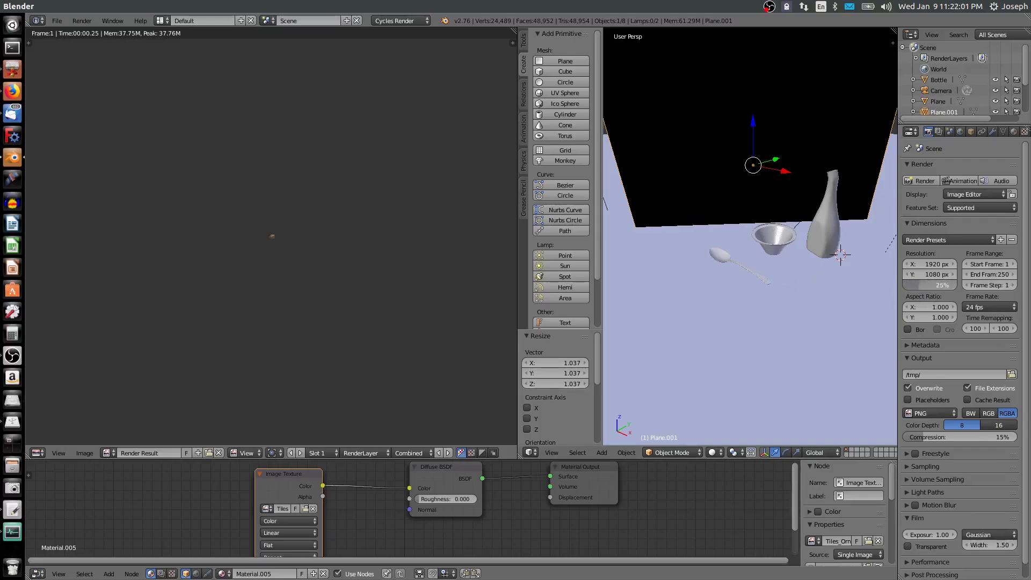
Render a test image at 25%, then raise the resolution scale to 100%.
{"action": "left_click", "coordinate": [87, 22]}
{"action": "left_click", "coordinate": [102, 34]}
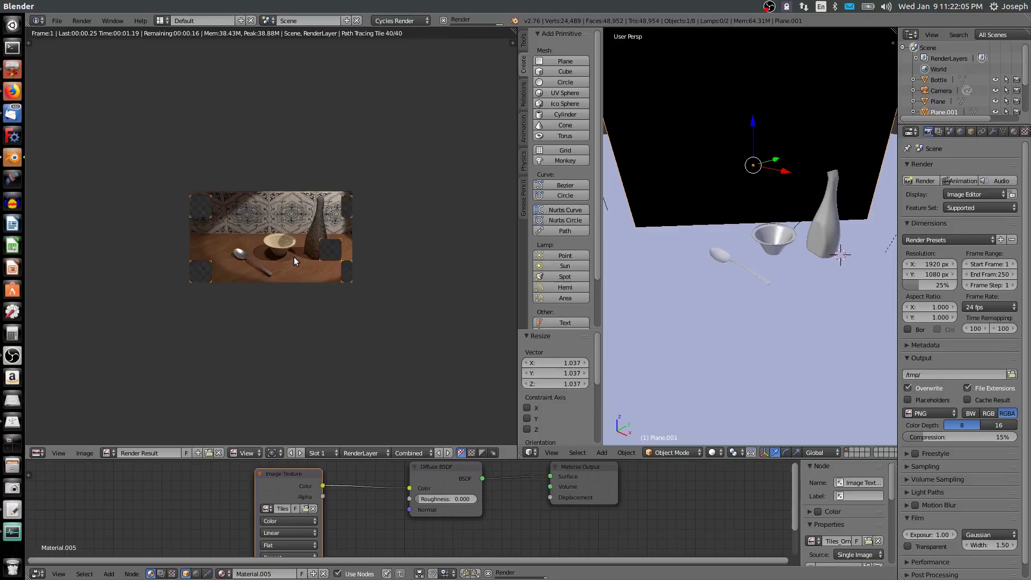
{"action": "scroll", "coordinate": [291, 250], "scroll_direction": "up", "scroll_amount": 2}
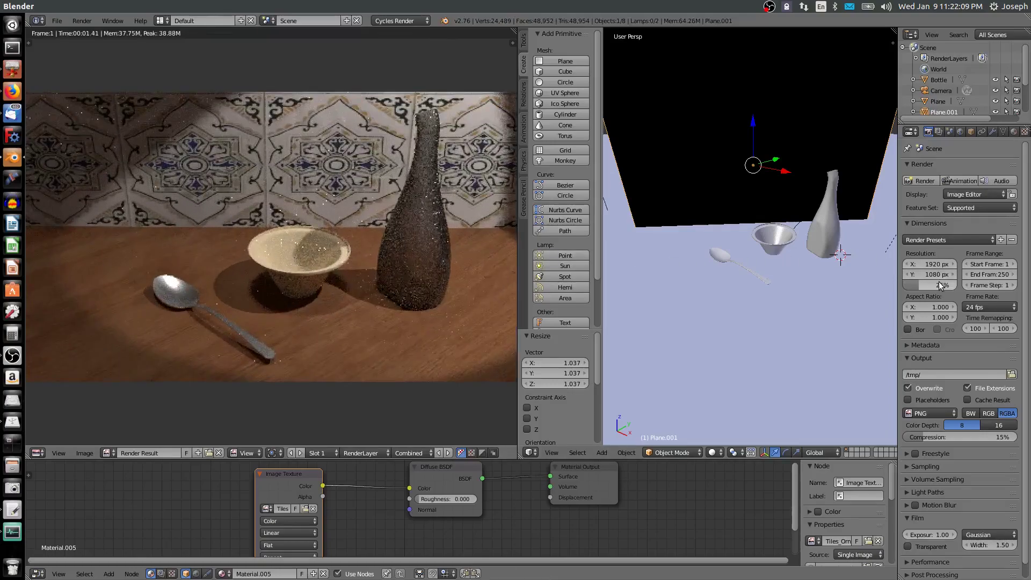
{"action": "left_click_drag", "start_coordinate": [930, 285], "coordinate": [956, 285]}
Render the still life at full 1920 × 1080, letting all tiles finish in about 17 seconds.
{"action": "left_click", "coordinate": [82, 21]}
{"action": "left_click", "coordinate": [99, 31]}
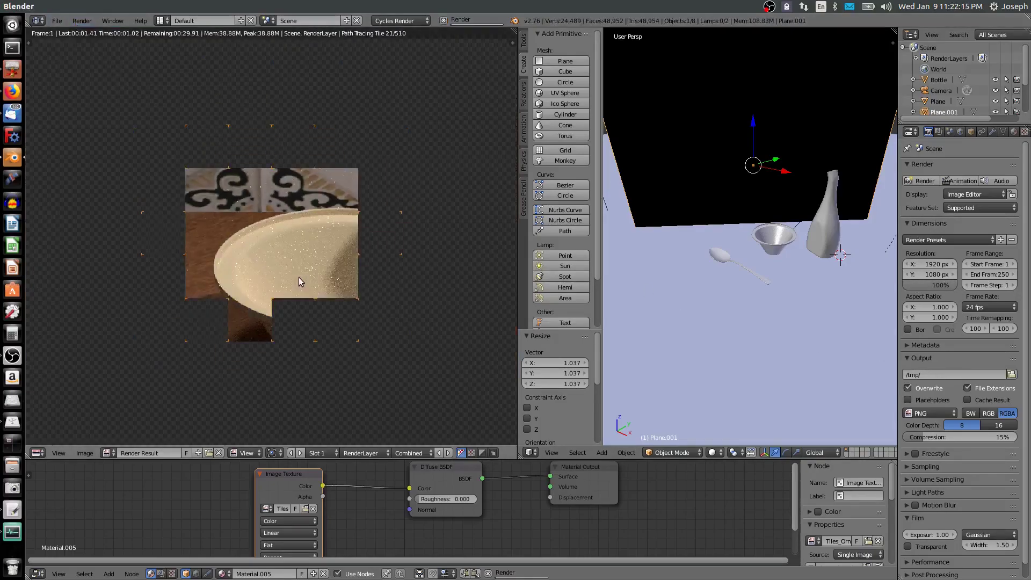
{"action": "scroll", "coordinate": [295, 286], "scroll_direction": "down", "scroll_amount": 4}
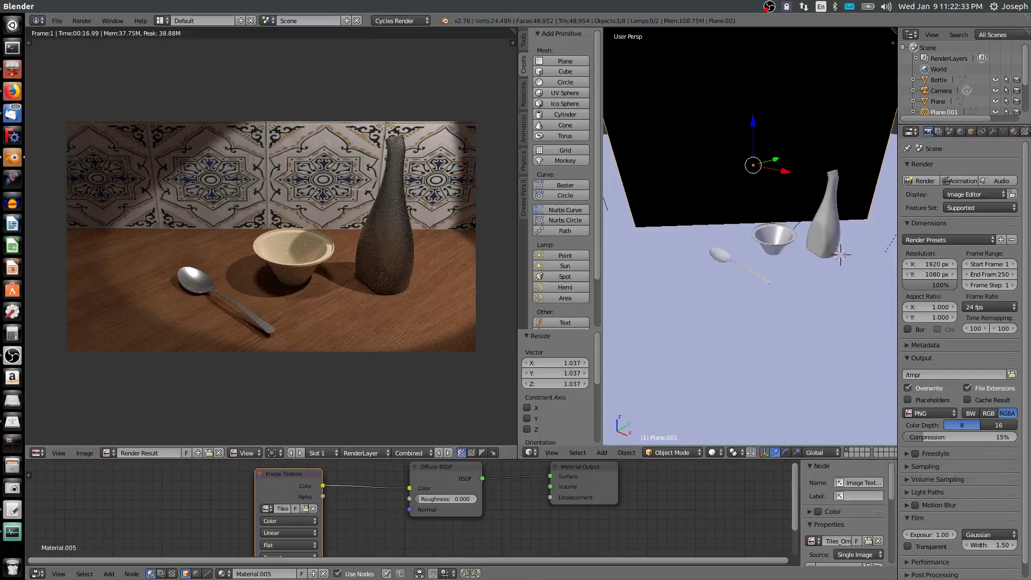
Expand the Sampling panel and set Render samples to 1000.
{"action": "scroll", "coordinate": [931, 445], "scroll_direction": "down", "scroll_amount": 1}
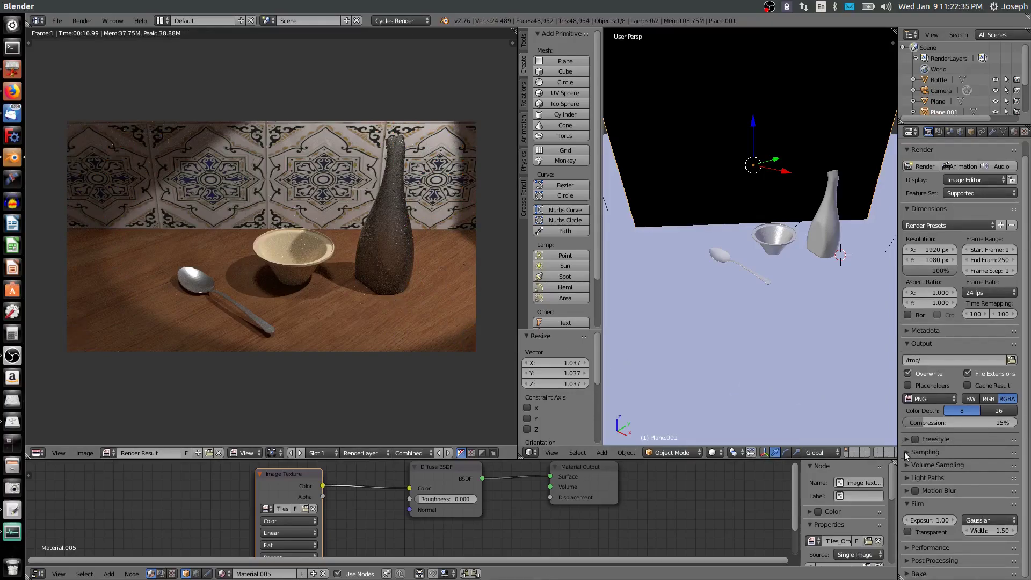
{"action": "left_click", "coordinate": [906, 452]}
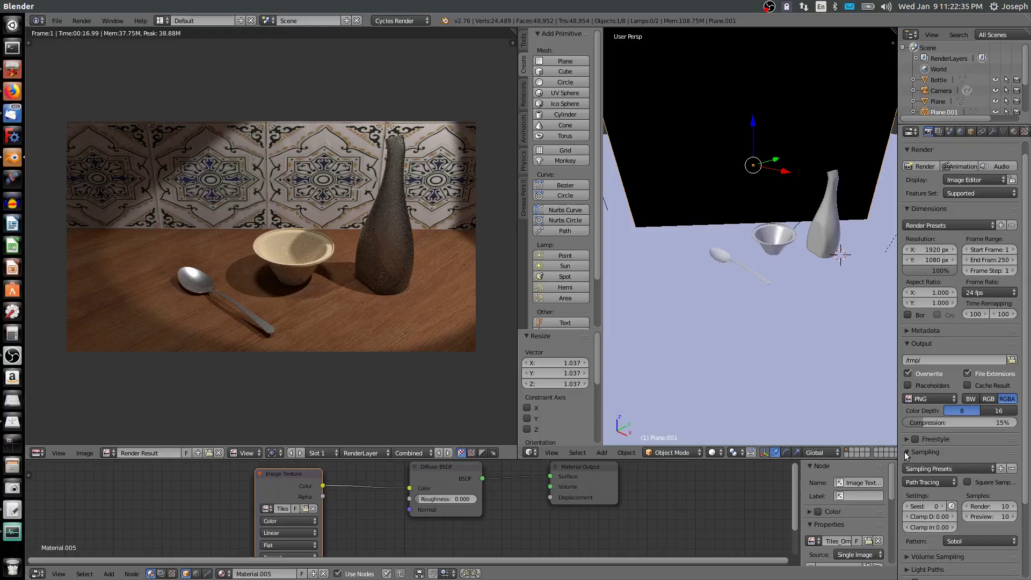
{"action": "left_click", "coordinate": [997, 506]}
{"action": "type", "text": "100"}
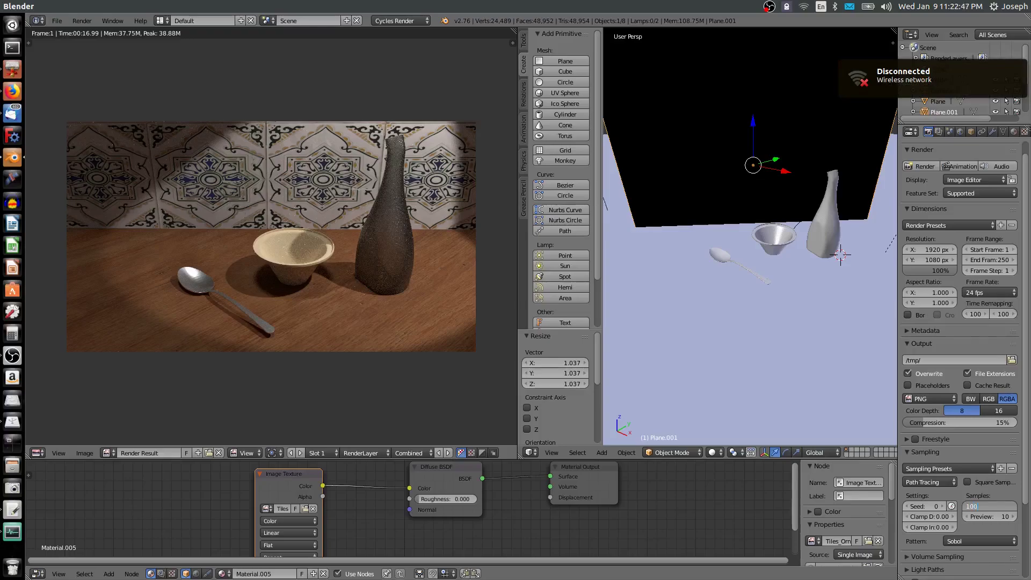
{"action": "type", "text": "0"}
{"action": "key", "text": "Return"}
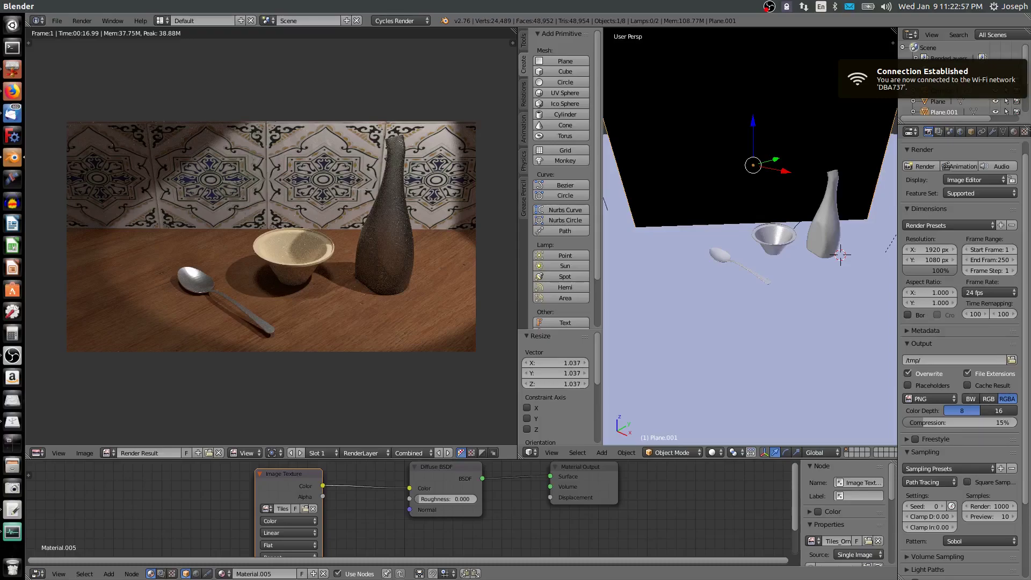
Toggle Film Transparent on and back off, leaving the background opaque.
{"action": "scroll", "coordinate": [980, 459], "scroll_direction": "down", "scroll_amount": 4}
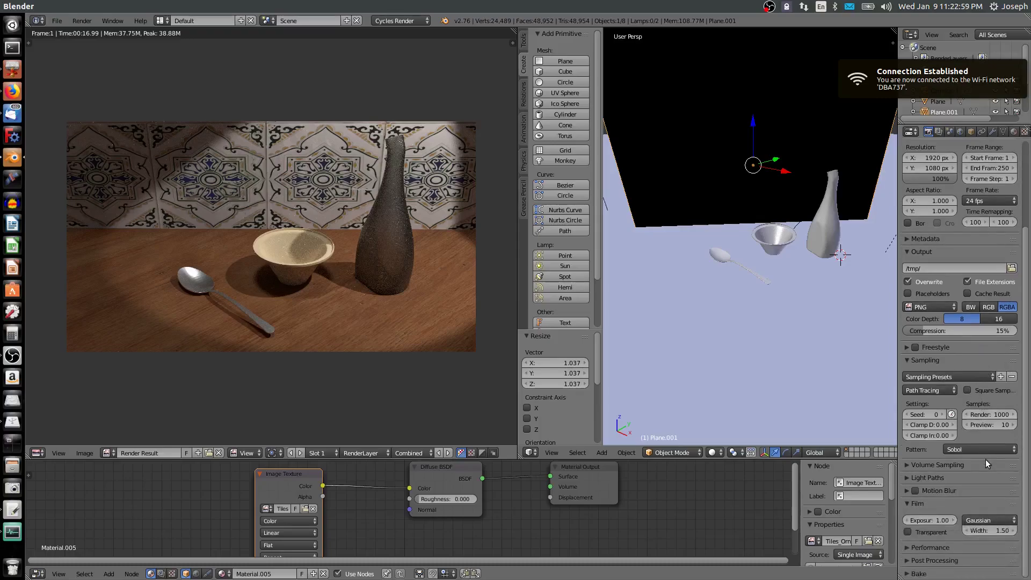
{"action": "left_click", "coordinate": [908, 532]}
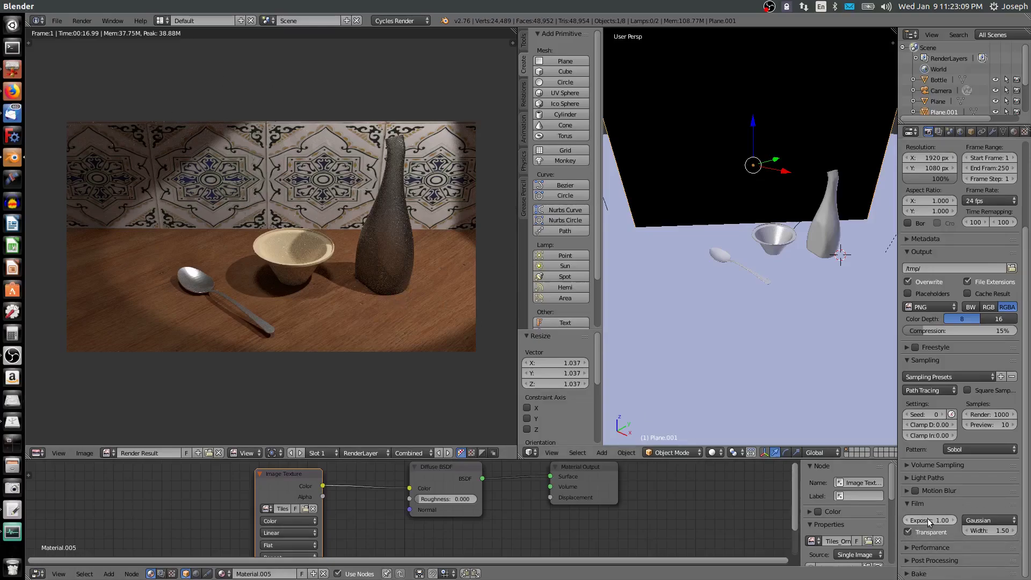
{"action": "left_click", "coordinate": [909, 532]}
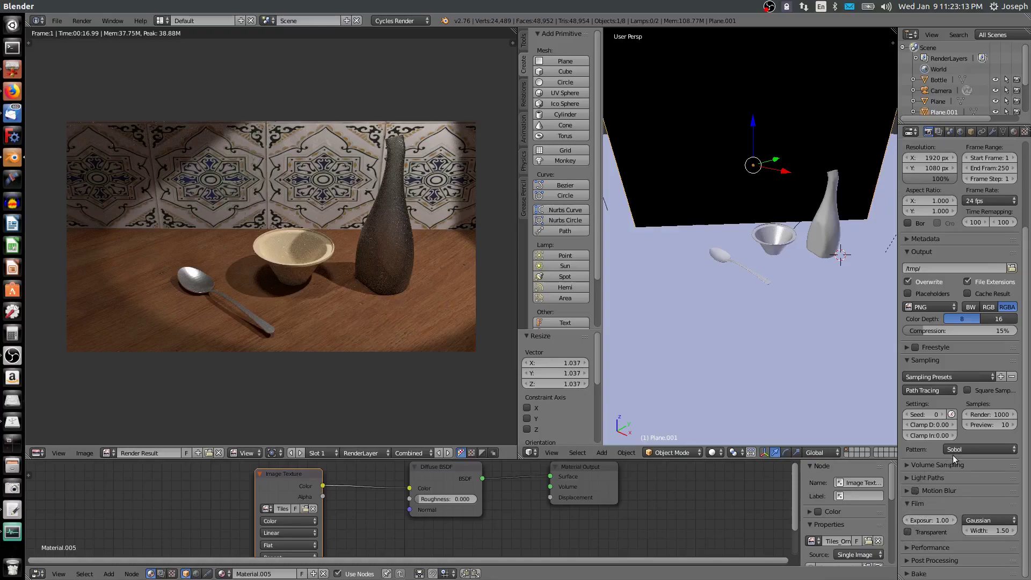
{"action": "scroll", "coordinate": [947, 411], "scroll_direction": "up", "scroll_amount": 5}
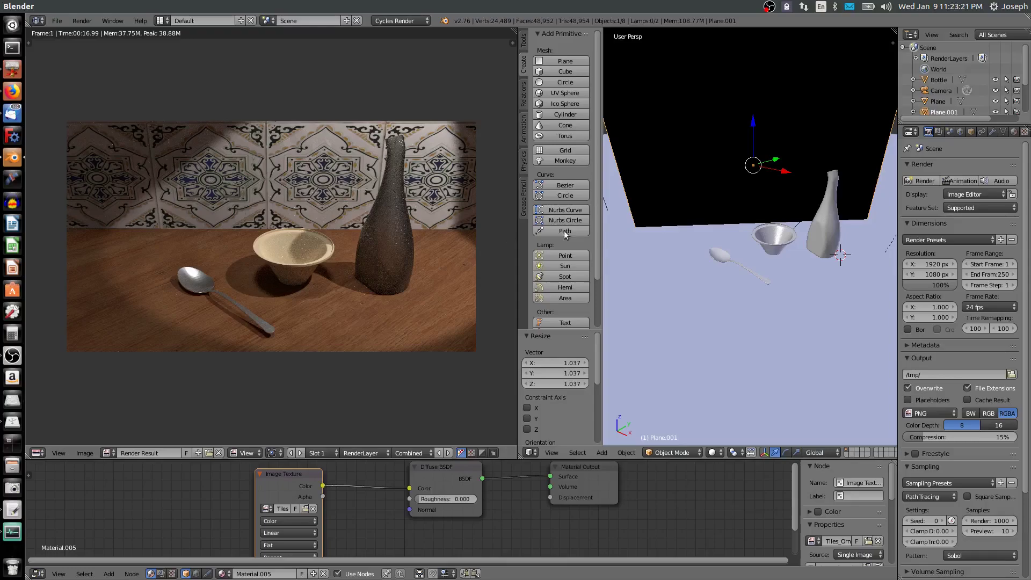
Check the earlier render in Slot 1, then switch the view to the empty Slot 2.
{"action": "scroll", "coordinate": [311, 224], "scroll_direction": "up", "scroll_amount": 2}
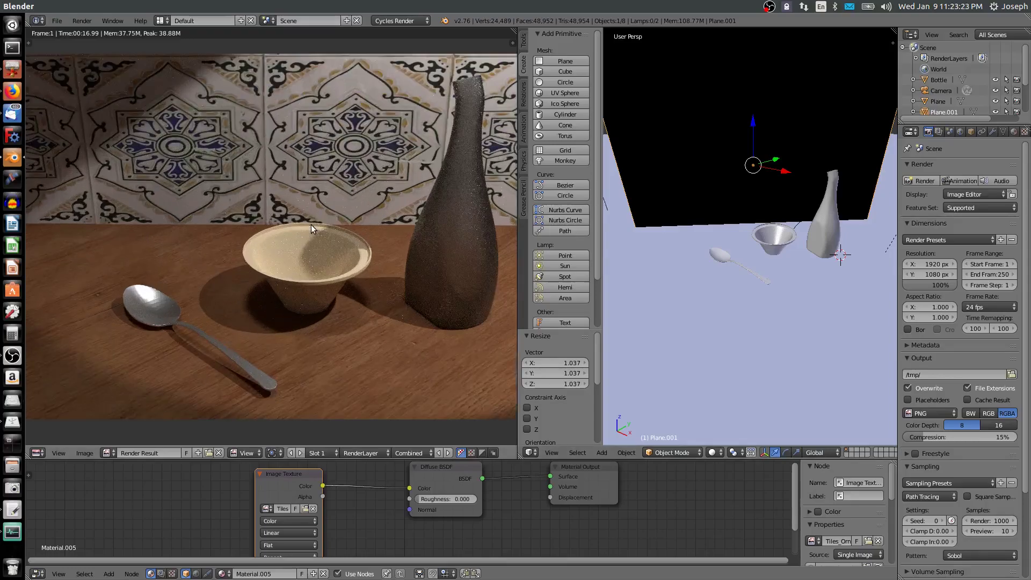
{"action": "scroll", "coordinate": [317, 236], "scroll_direction": "down", "scroll_amount": 2}
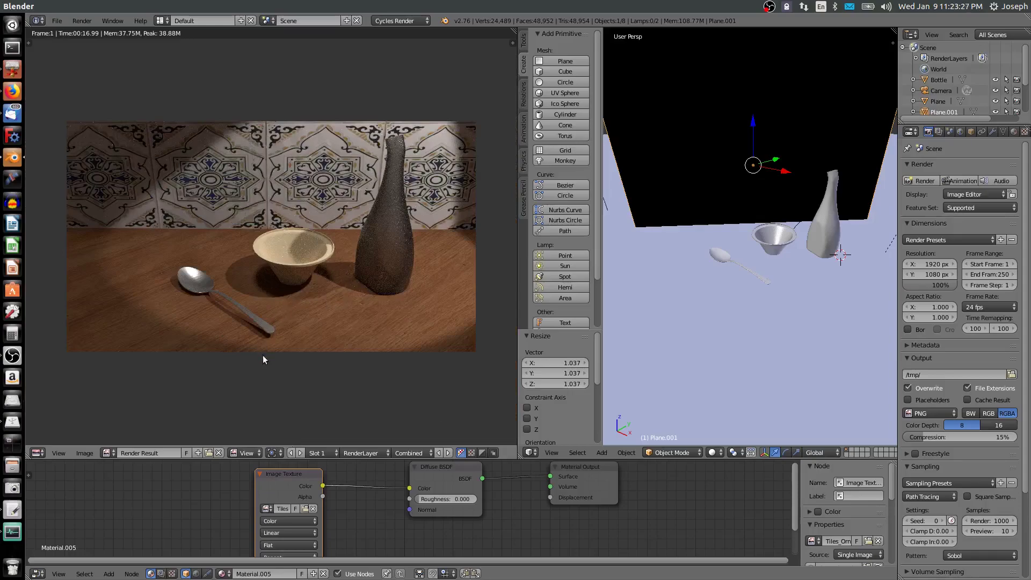
{"action": "left_click", "coordinate": [325, 454]}
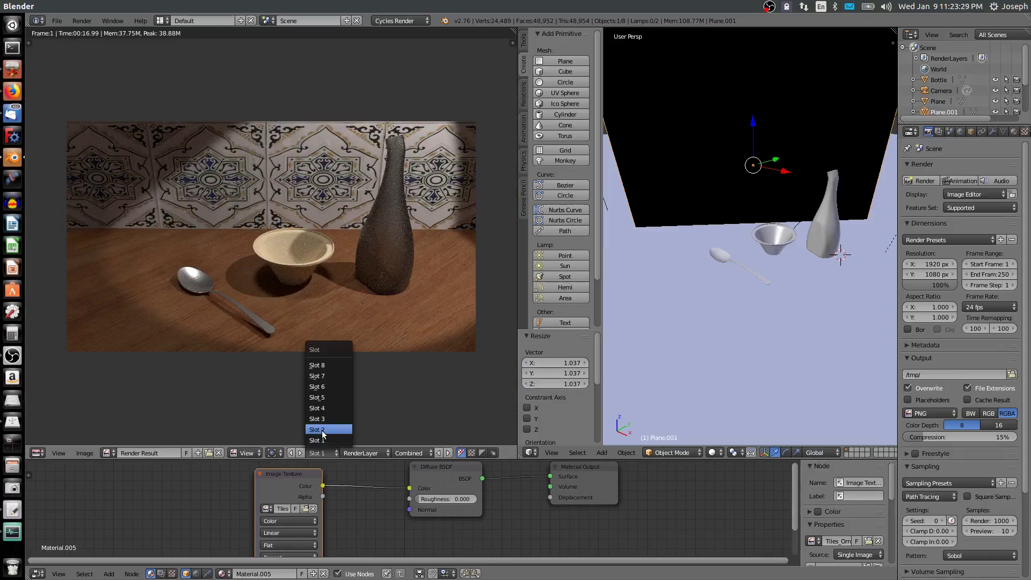
{"action": "left_click", "coordinate": [323, 433]}
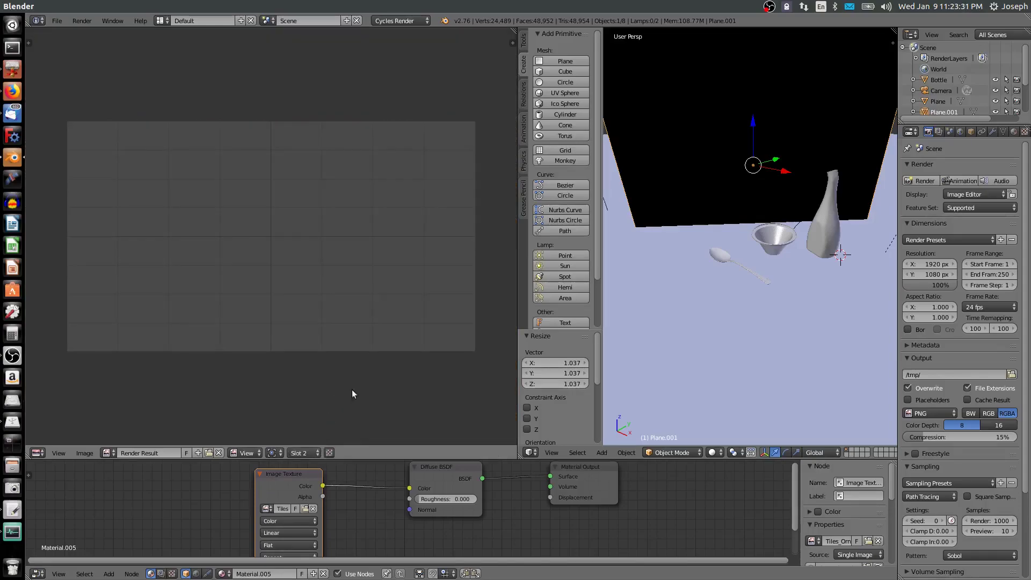
{"action": "left_click", "coordinate": [307, 453]}
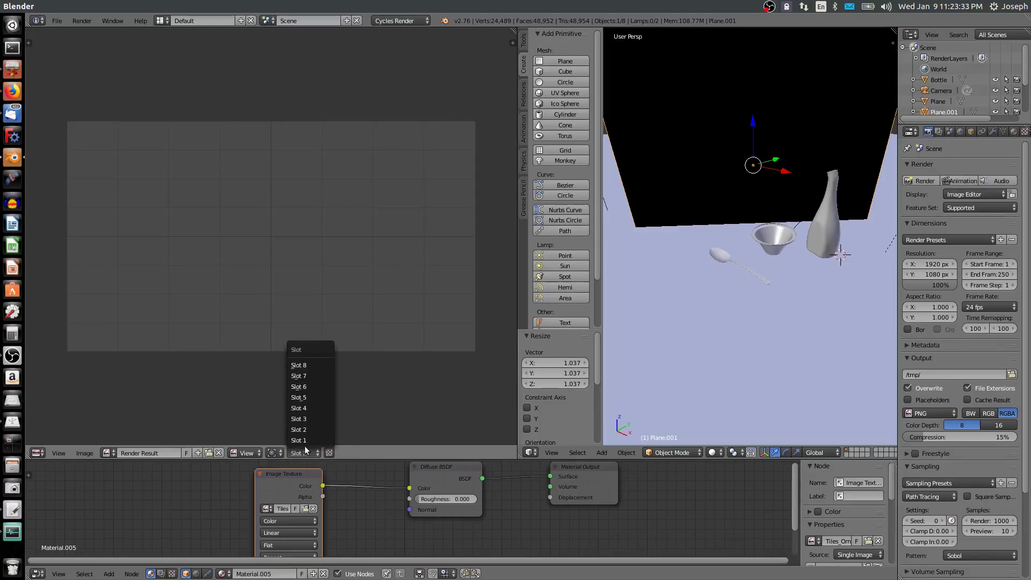
{"action": "left_click", "coordinate": [304, 440]}
{"action": "left_click", "coordinate": [309, 454]}
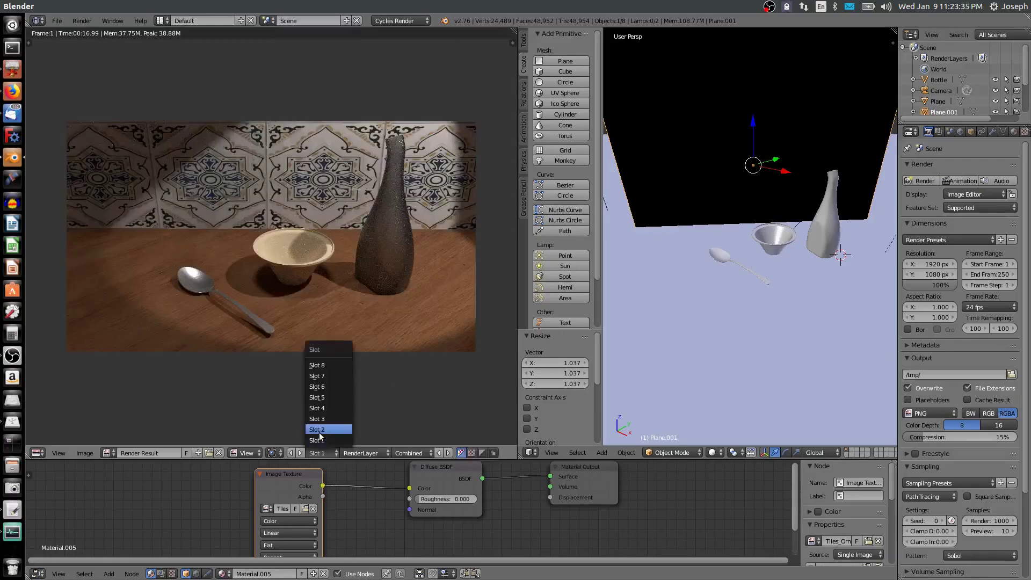
{"action": "left_click", "coordinate": [324, 430]}
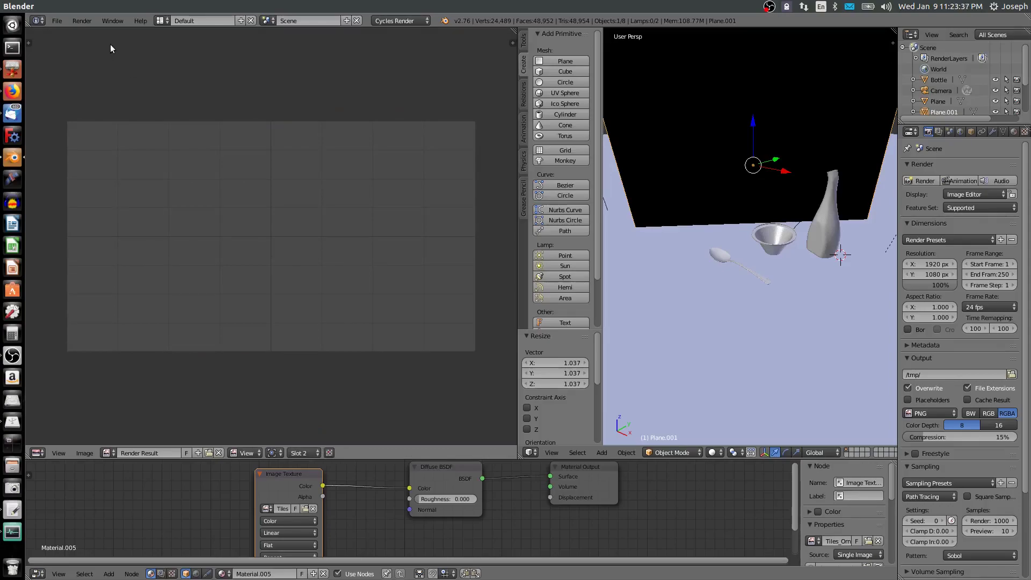
Render the still life at 1000 samples into Slot 2.
{"action": "left_click", "coordinate": [81, 22]}
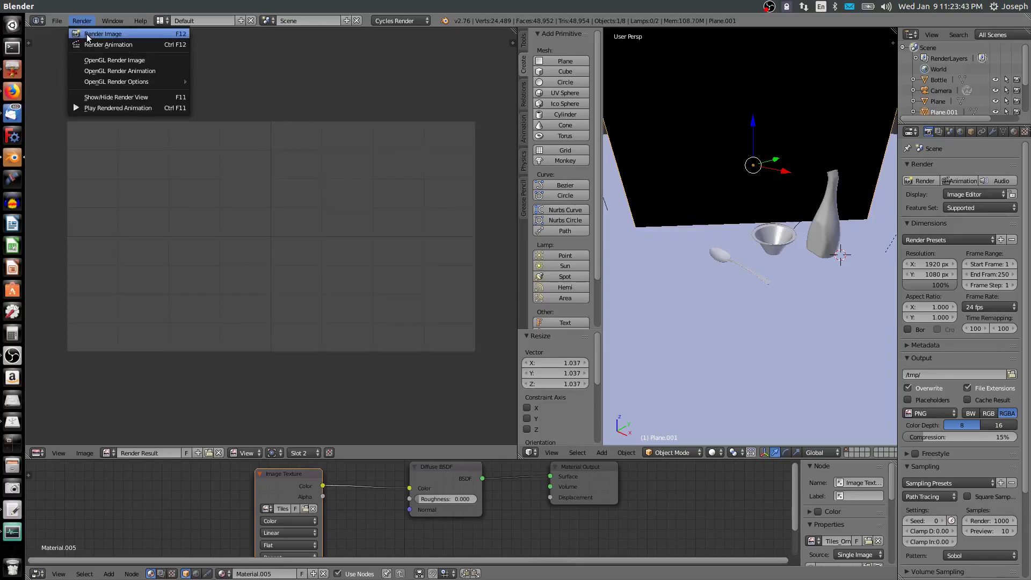
{"action": "left_click", "coordinate": [86, 34]}
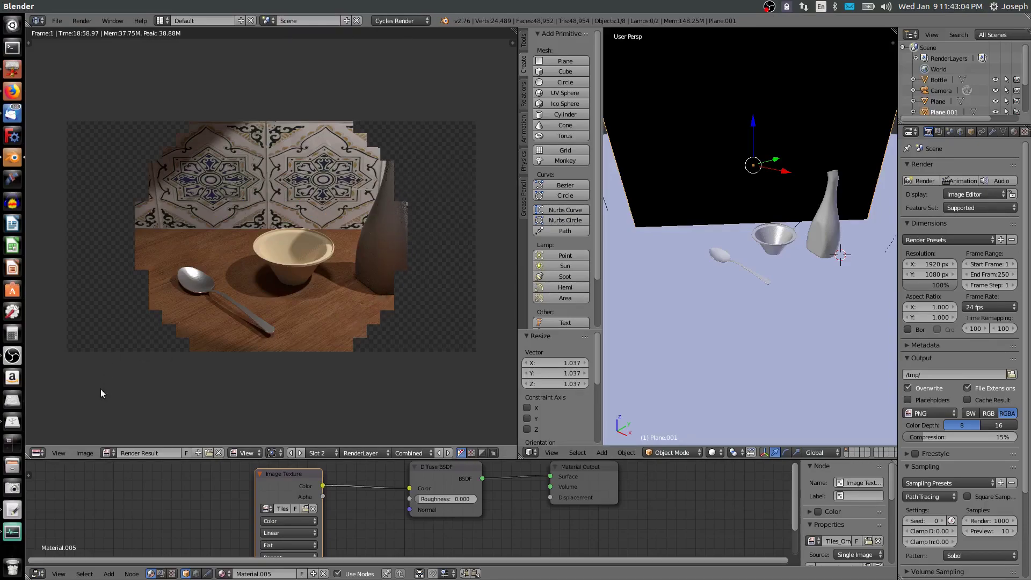
Change the left image area into a 3D View.
{"action": "left_click", "coordinate": [39, 453]}
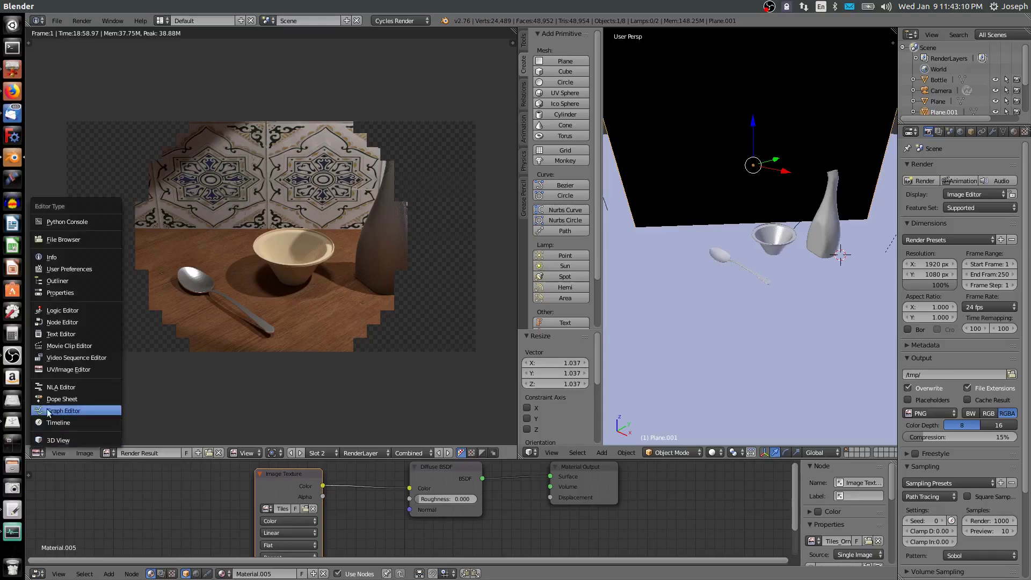
{"action": "left_click", "coordinate": [59, 441]}
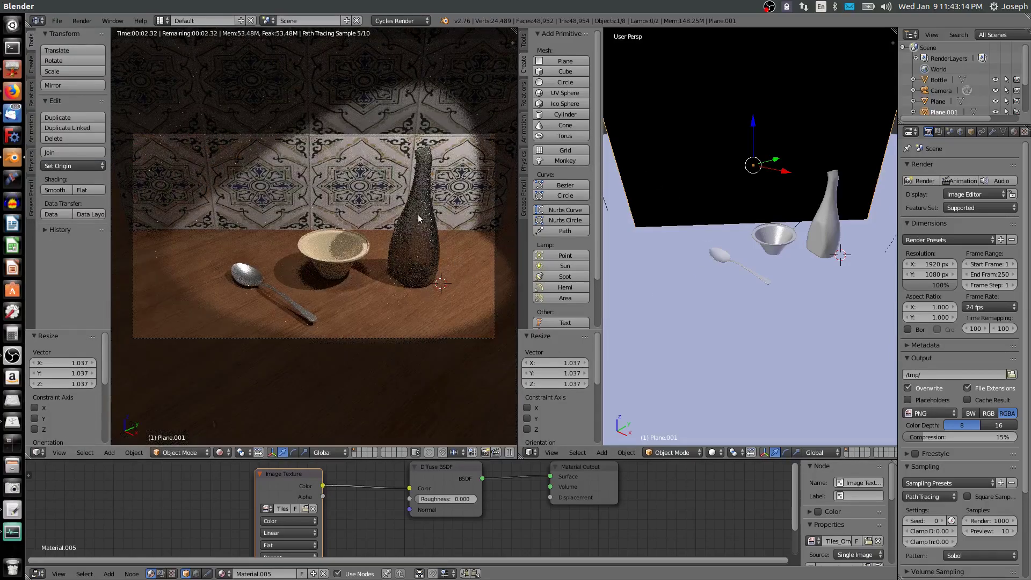
{"action": "scroll", "coordinate": [431, 210], "scroll_direction": "up", "scroll_amount": 3}
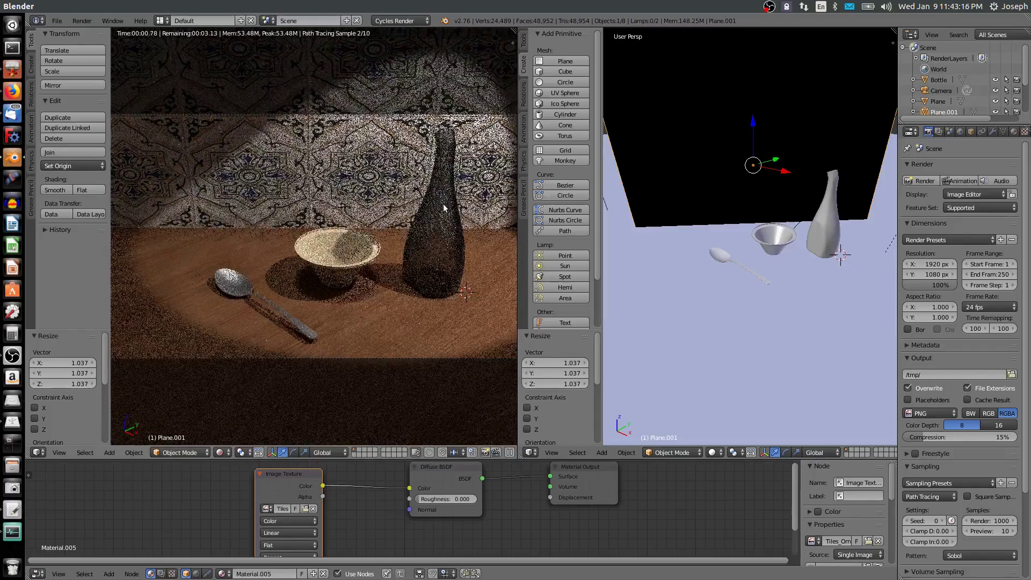
Select the glass bottle and set its Glass BSDF Roughness to 0.05.
{"action": "right_click", "coordinate": [834, 224]}
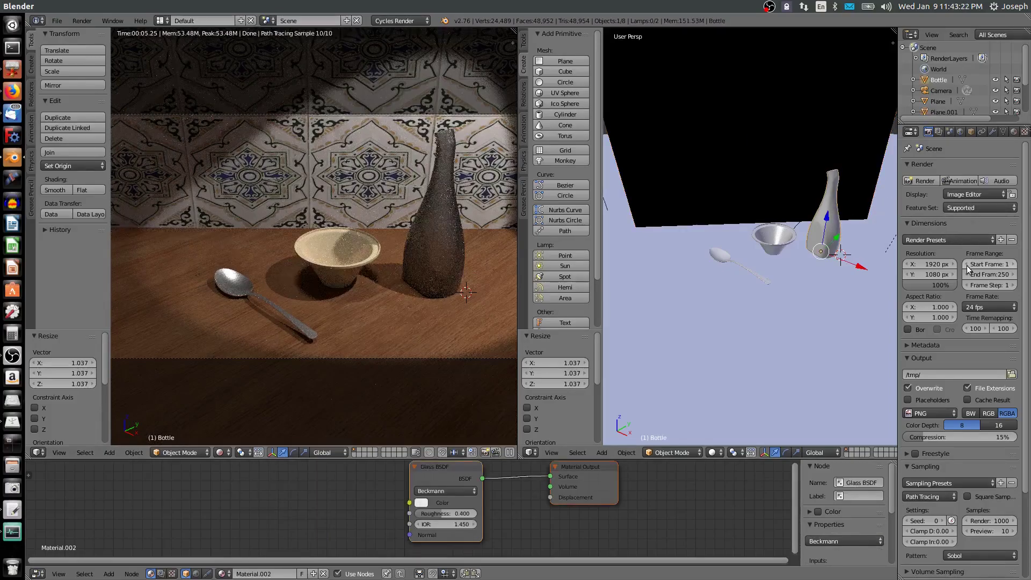
{"action": "left_click", "coordinate": [1010, 134]}
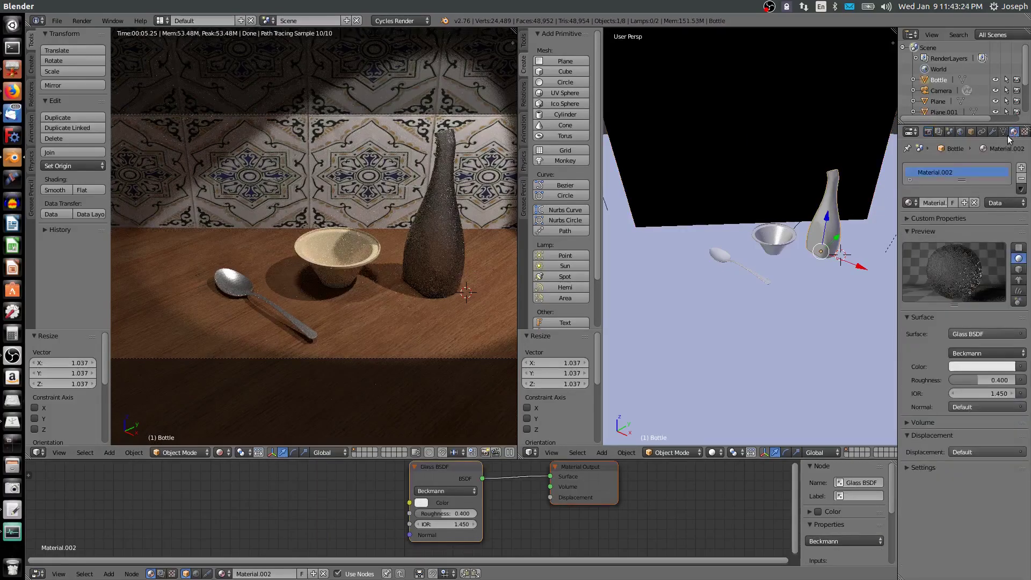
{"action": "left_click", "coordinate": [994, 382]}
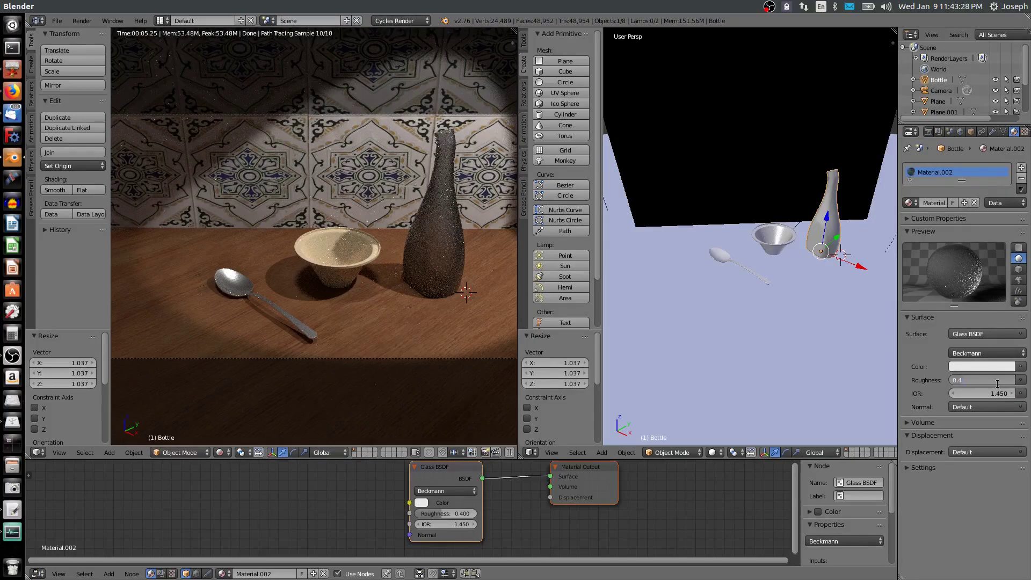
{"action": "type", "text": ".05"}
{"action": "key", "text": "Return"}
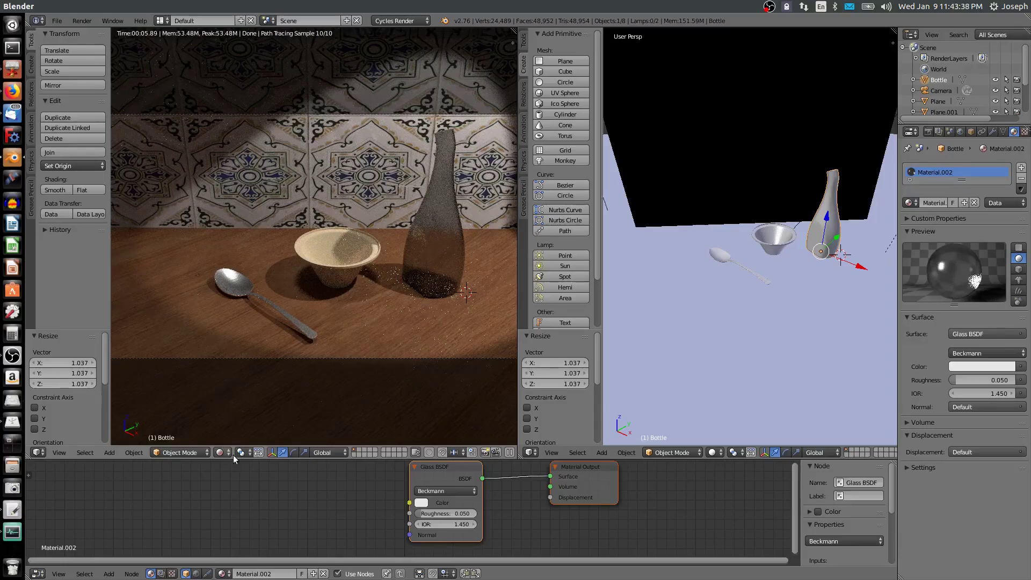
Switch the area back to the UV/Image Editor, start an F12 render and cancel it.
{"action": "left_click", "coordinate": [44, 453]}
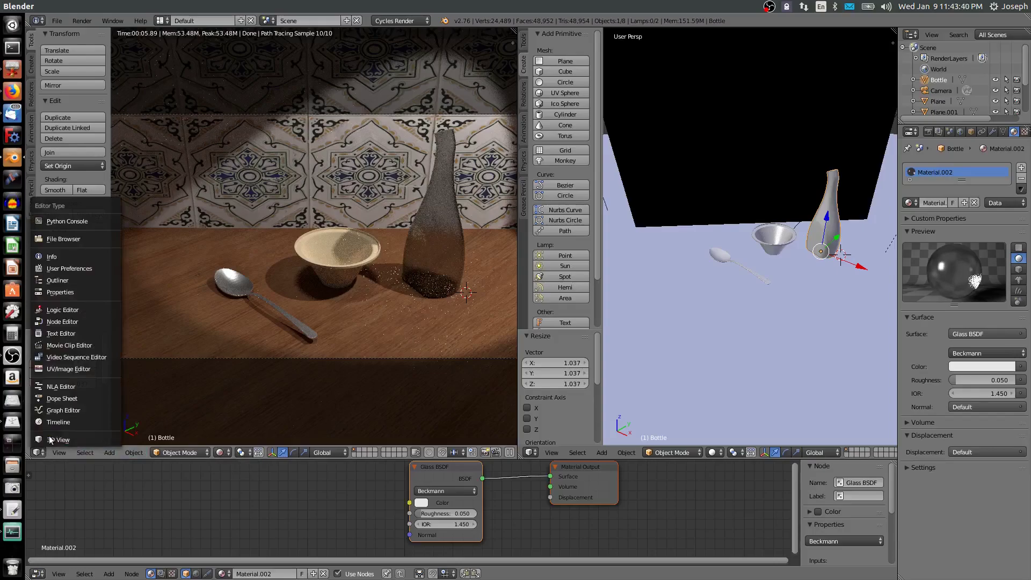
{"action": "left_click", "coordinate": [70, 365]}
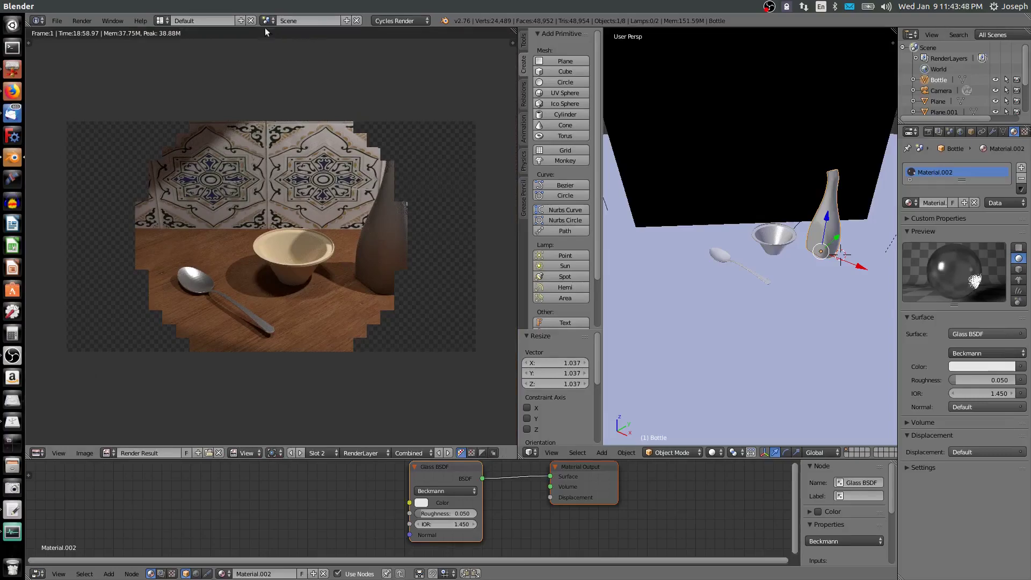
{"action": "key", "text": "F12"}
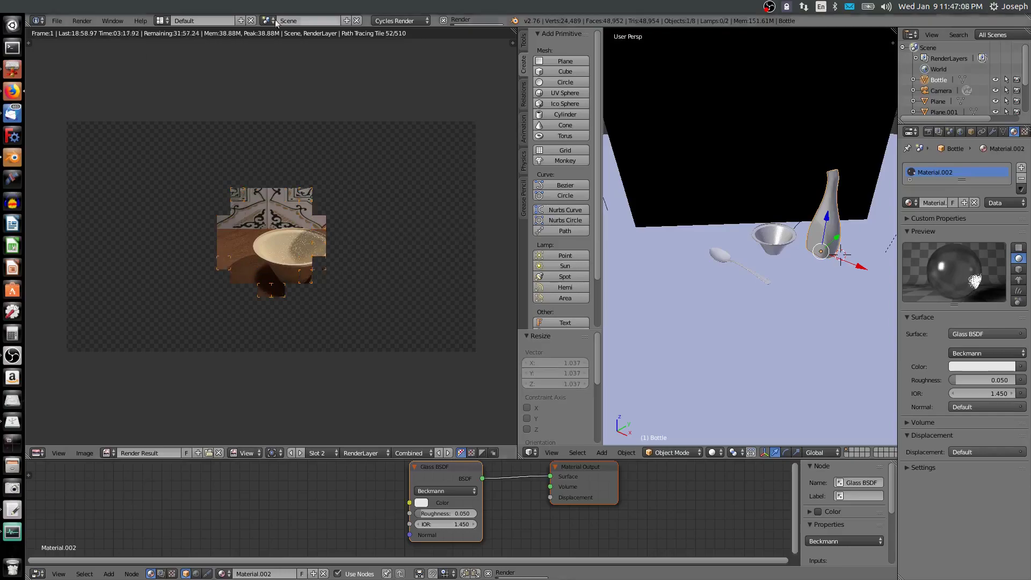
{"action": "key", "text": "Escape"}
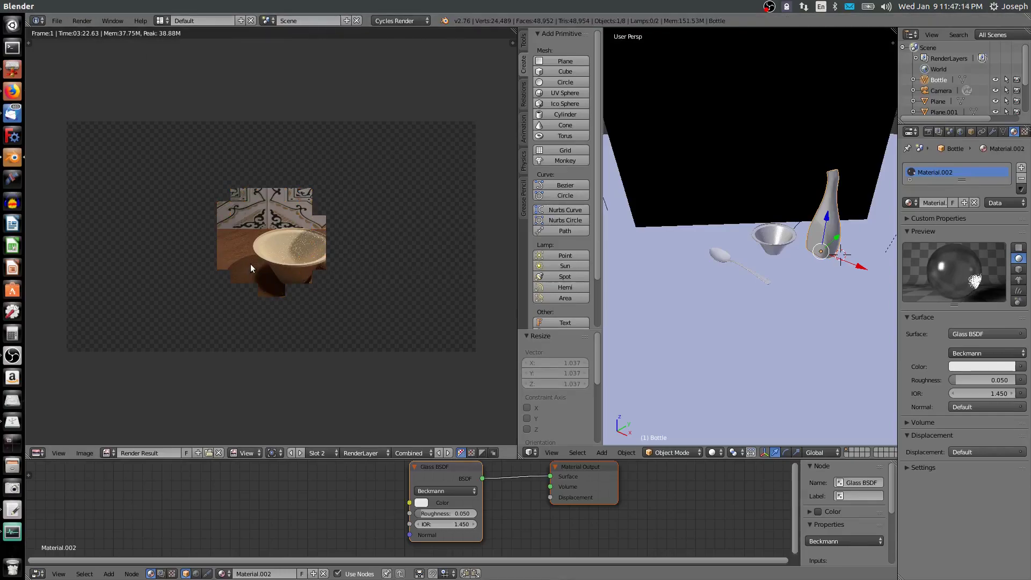
Zoom and pan the Render Result to inspect the fireflies speckling the bowl.
{"action": "scroll", "coordinate": [247, 258], "scroll_direction": "up", "scroll_amount": 9}
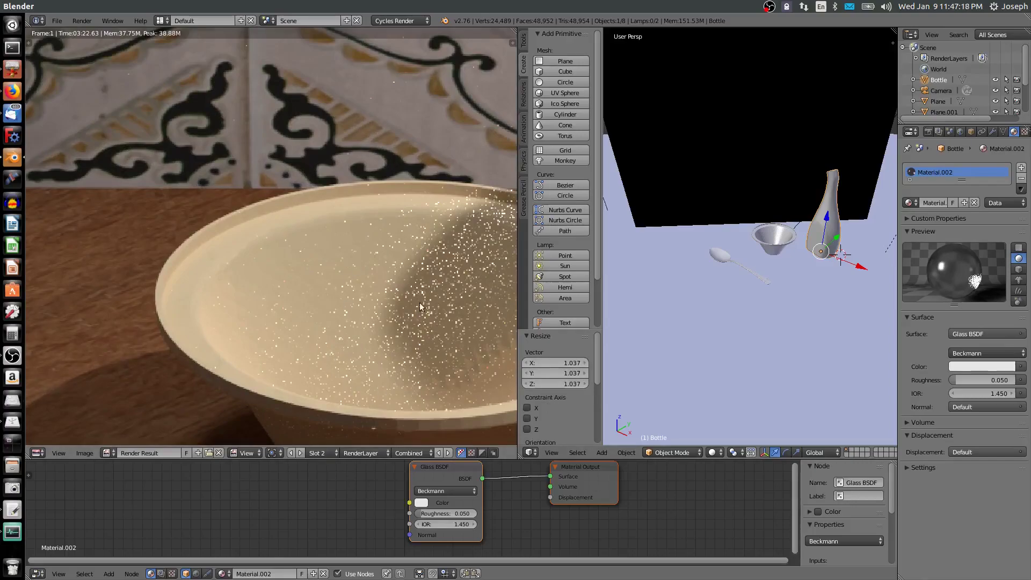
{"action": "middle_click_drag", "start_coordinate": [382, 267], "coordinate": [297, 234]}
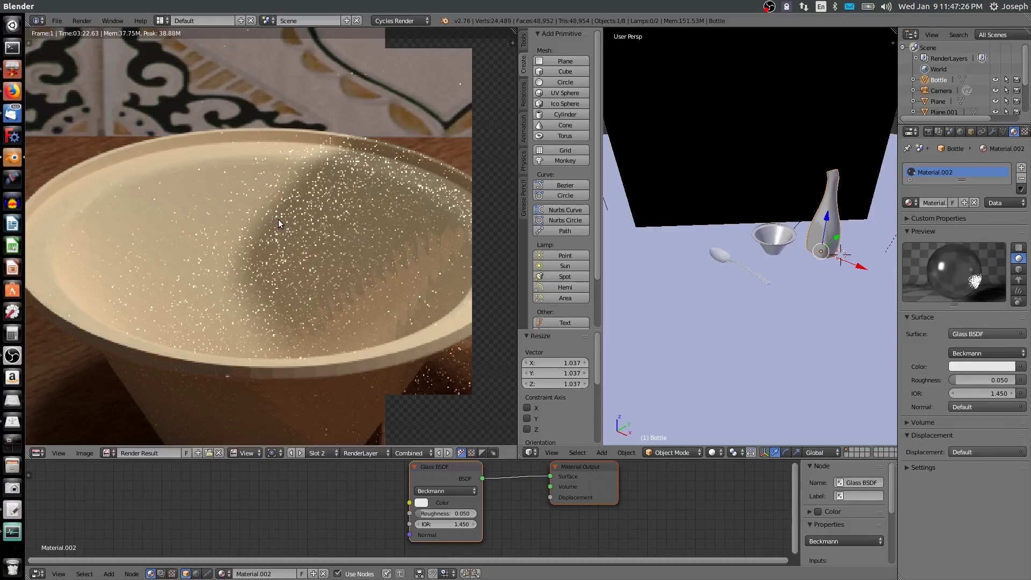
{"action": "scroll", "coordinate": [284, 237], "scroll_direction": "down", "scroll_amount": 5}
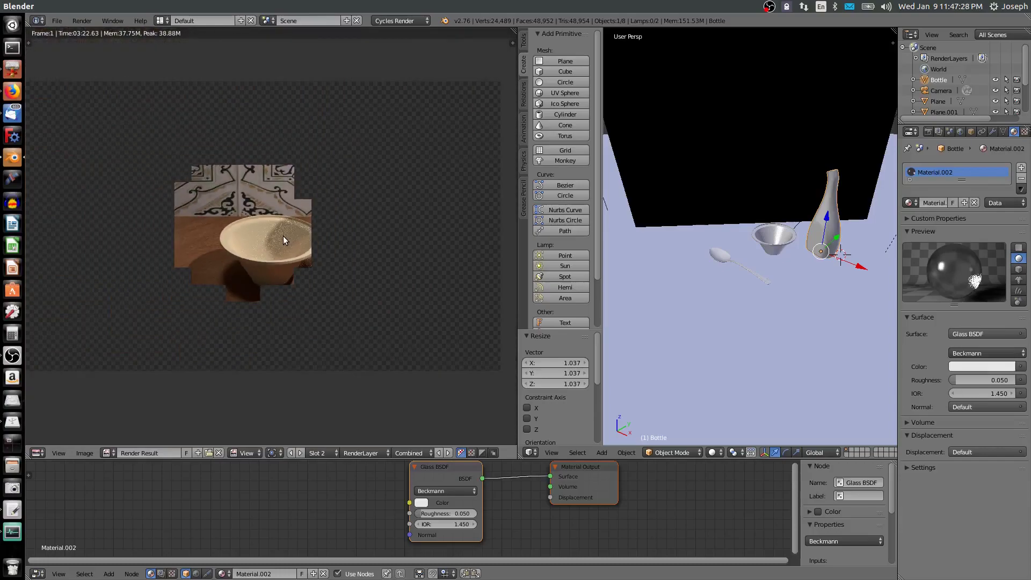
{"action": "scroll", "coordinate": [282, 237], "scroll_direction": "down", "scroll_amount": 1}
{"action": "scroll", "coordinate": [273, 235], "scroll_direction": "up", "scroll_amount": 9}
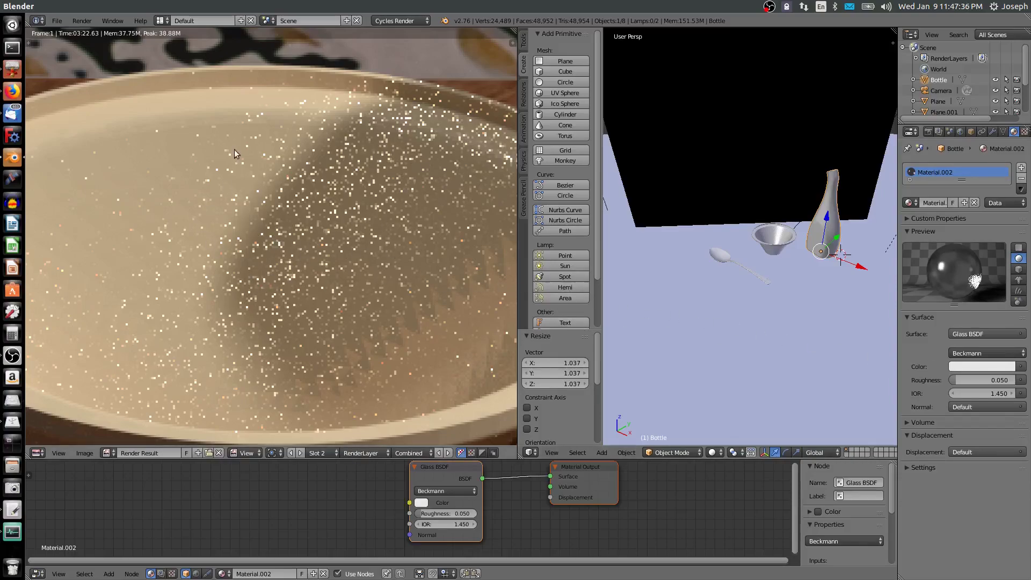
{"action": "scroll", "coordinate": [281, 279], "scroll_direction": "down", "scroll_amount": 5}
{"action": "scroll", "coordinate": [260, 250], "scroll_direction": "up", "scroll_amount": 7}
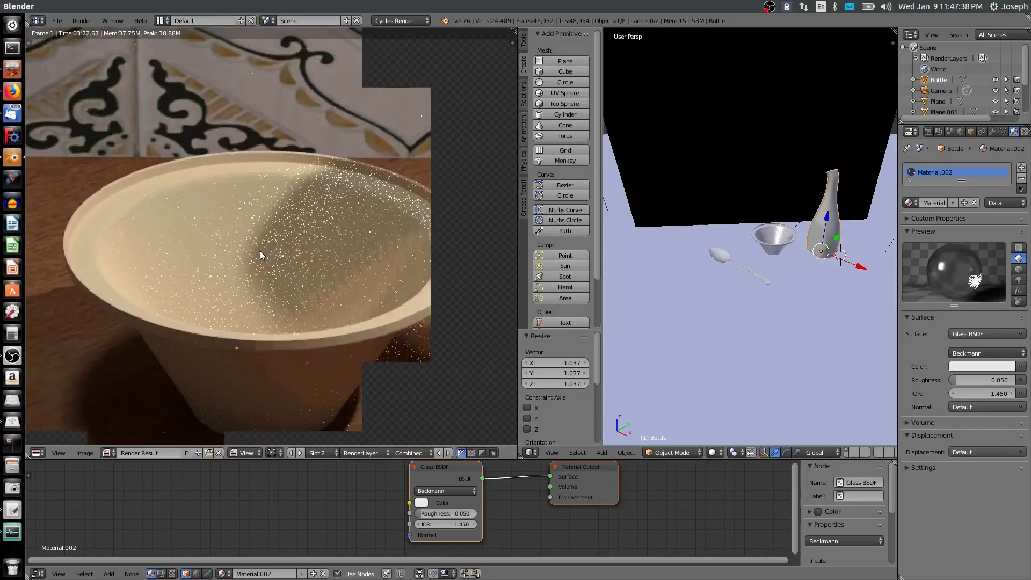
{"action": "scroll", "coordinate": [285, 266], "scroll_direction": "down", "scroll_amount": 7}
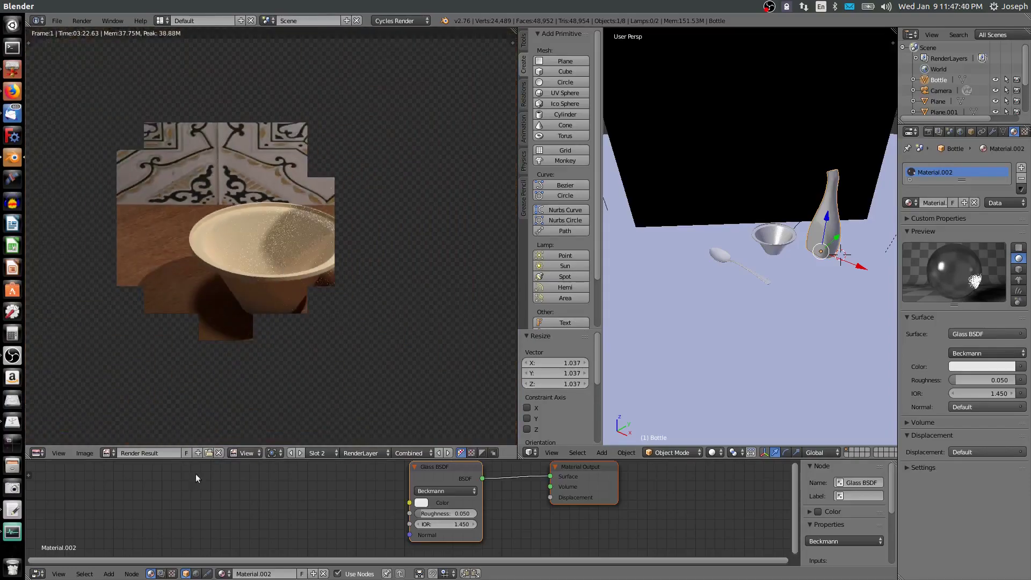
Select the spot lamp and change its Size from 0.100 to 3.000.
{"action": "middle_click_drag", "start_coordinate": [785, 278], "coordinate": [728, 288]}
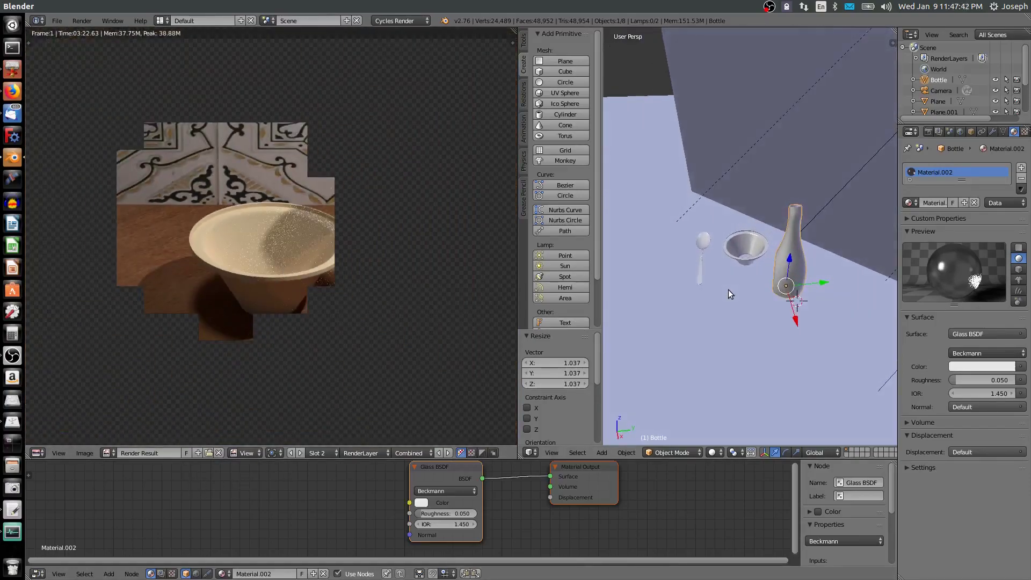
{"action": "scroll", "coordinate": [730, 291], "scroll_direction": "down", "scroll_amount": 4}
{"action": "scroll", "coordinate": [803, 183], "scroll_direction": "up", "scroll_amount": 2}
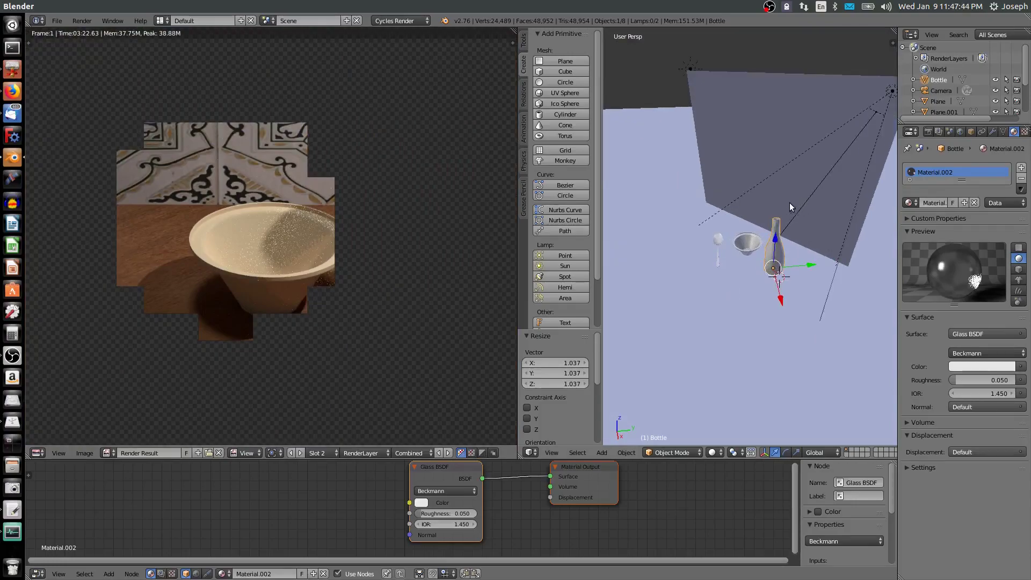
{"action": "scroll", "coordinate": [803, 173], "scroll_direction": "down", "scroll_amount": 2}
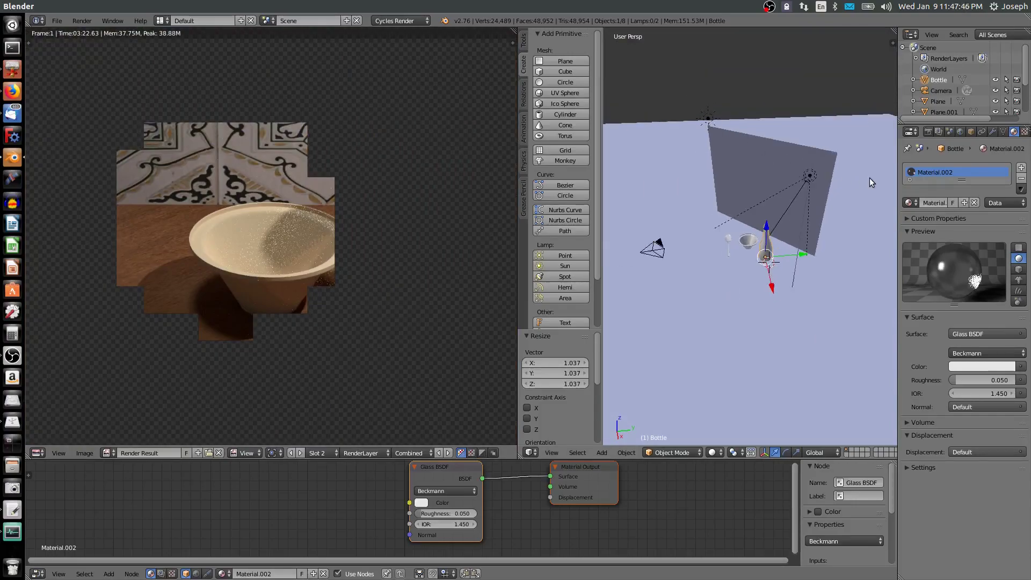
{"action": "right_click", "coordinate": [810, 176]}
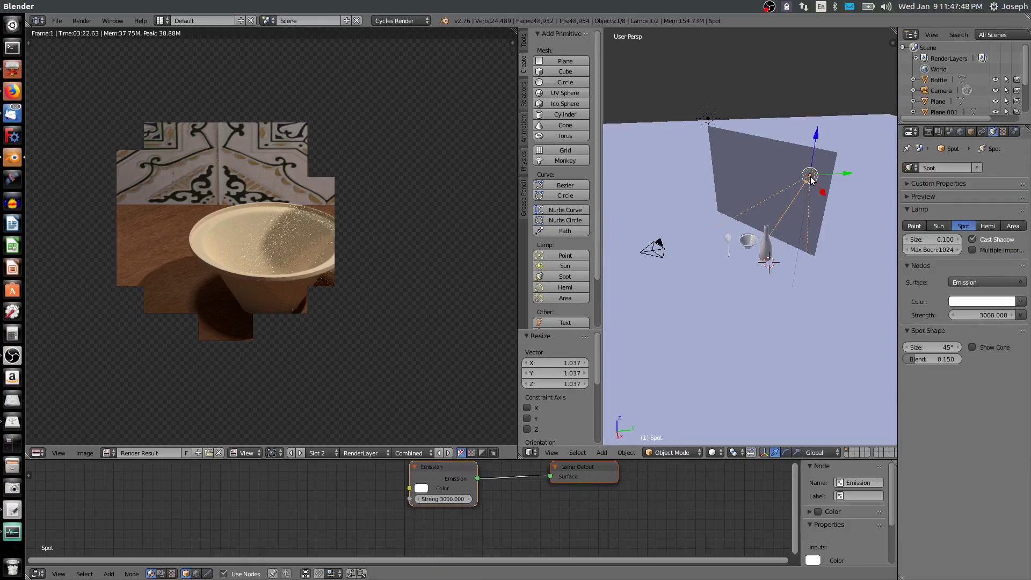
{"action": "left_click", "coordinate": [936, 241]}
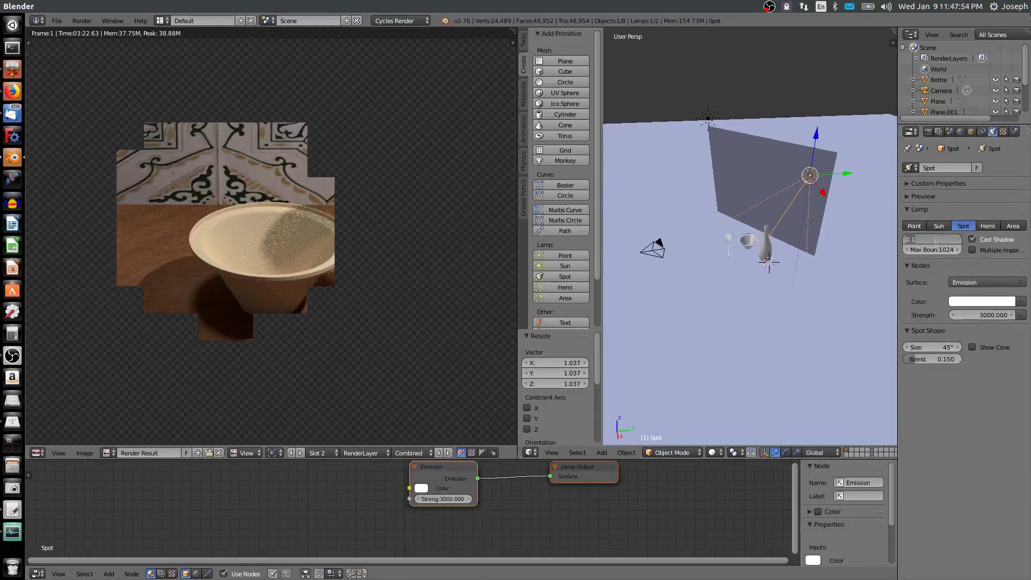
{"action": "type", "text": "3"}
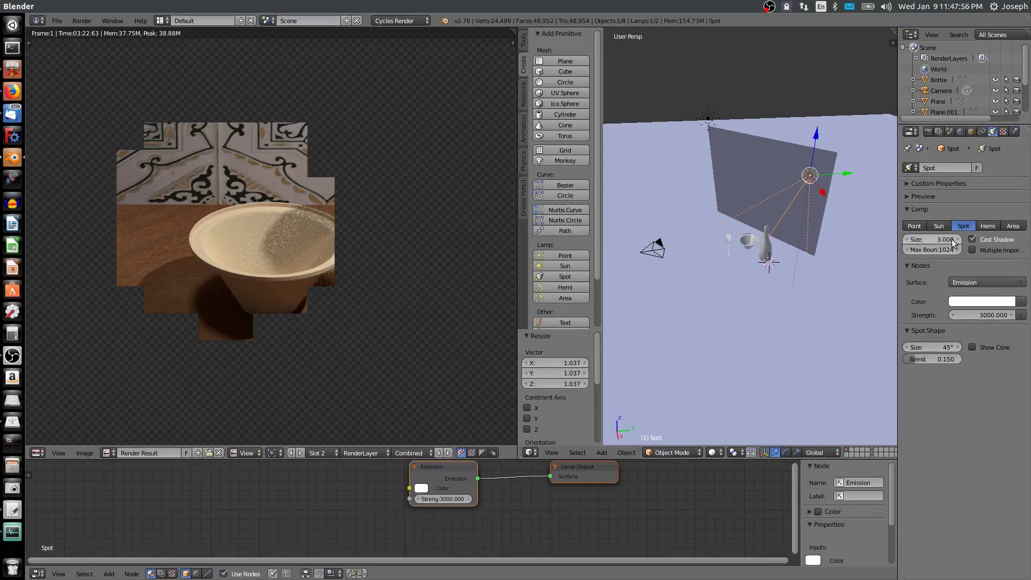
{"action": "key", "text": "Return"}
{"action": "left_click", "coordinate": [35, 453]}
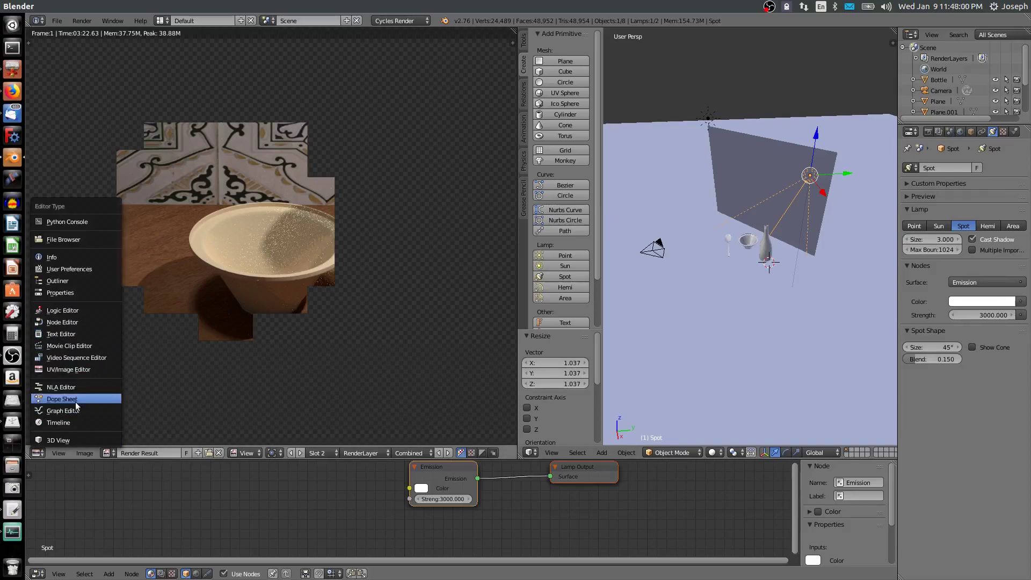
Switch the render area to a live rendered 3D view and set Spot Strength to 4000.
{"action": "left_click", "coordinate": [63, 441]}
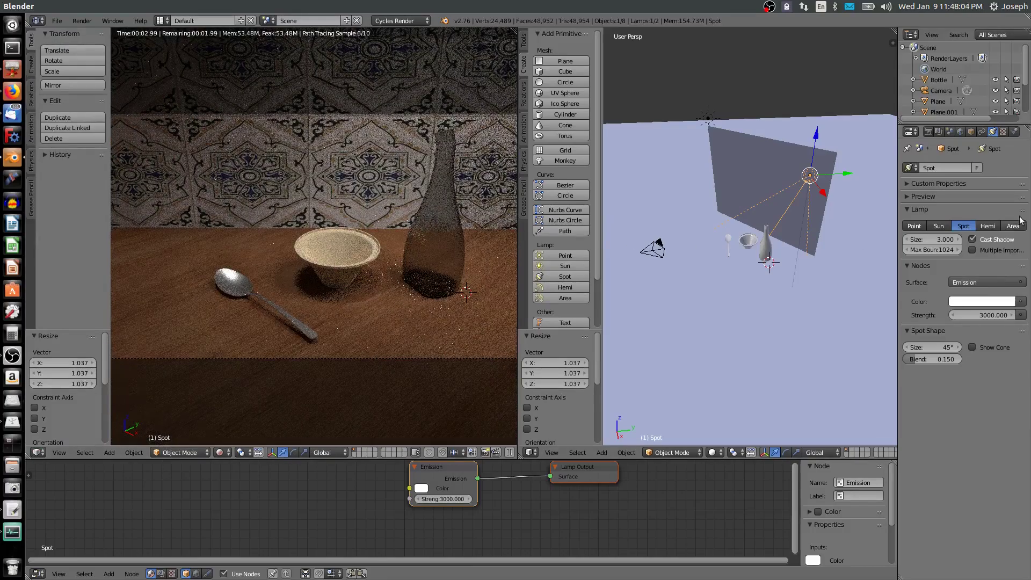
{"action": "left_click", "coordinate": [981, 316]}
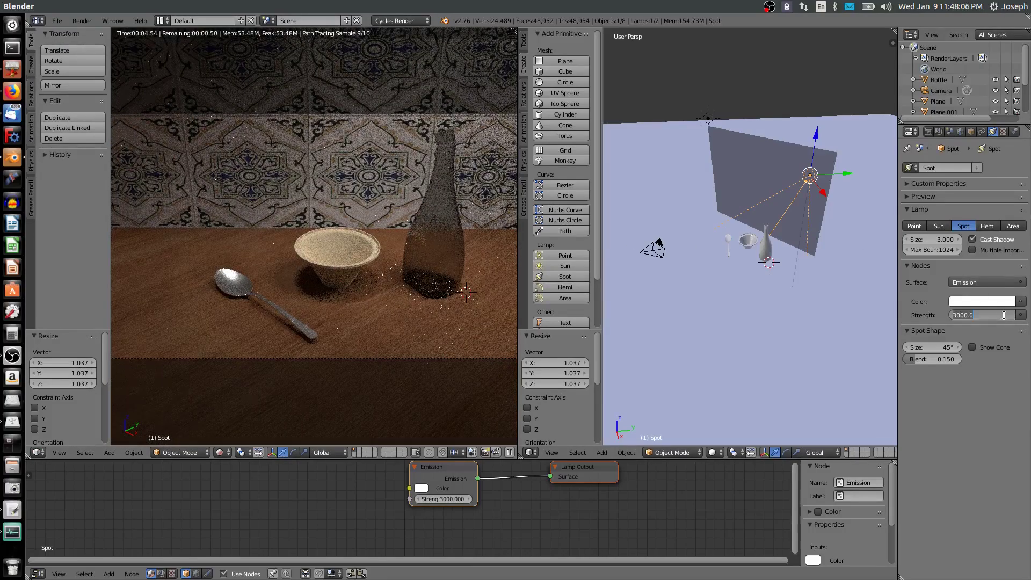
{"action": "type", "text": "4"}
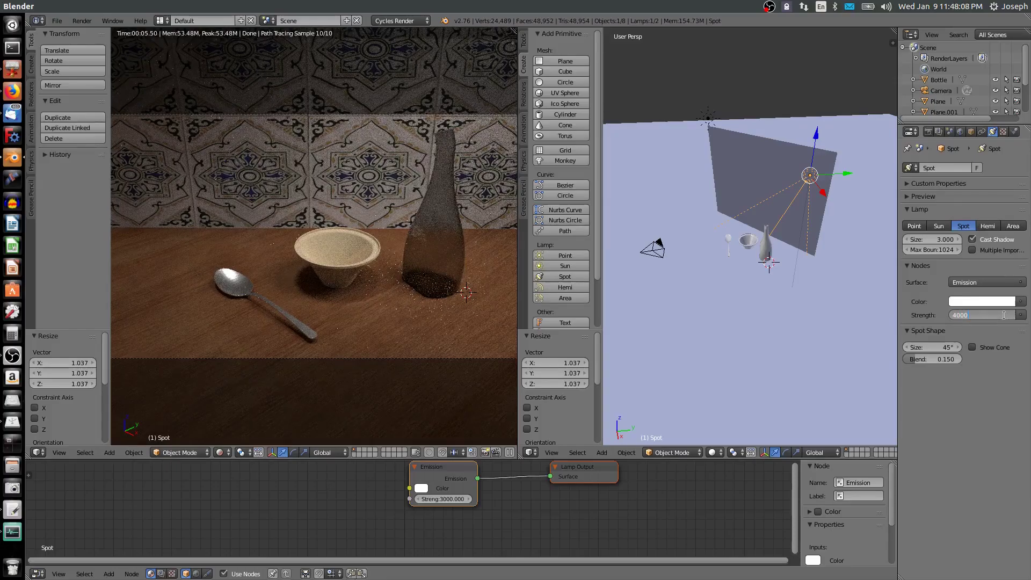
{"action": "key", "text": "Return"}
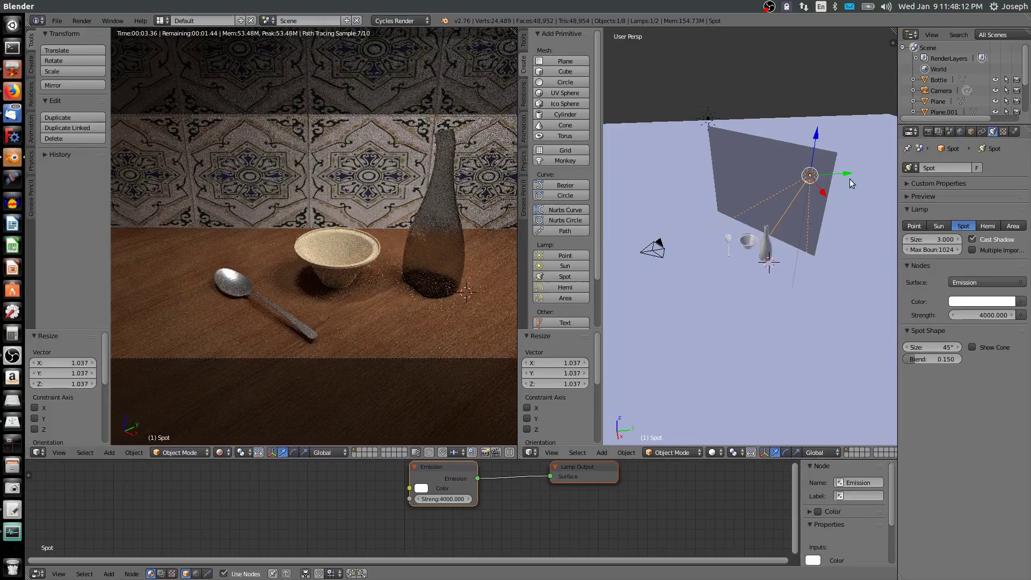
Select the sun lamp above the wall and set its size to 3.000.
{"action": "right_click", "coordinate": [707, 118]}
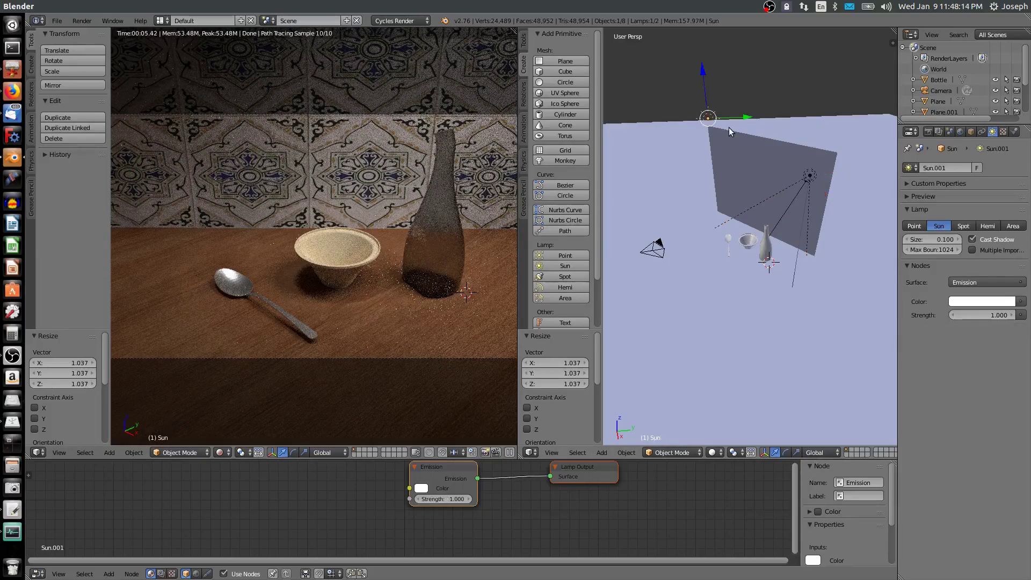
{"action": "left_click", "coordinate": [932, 238]}
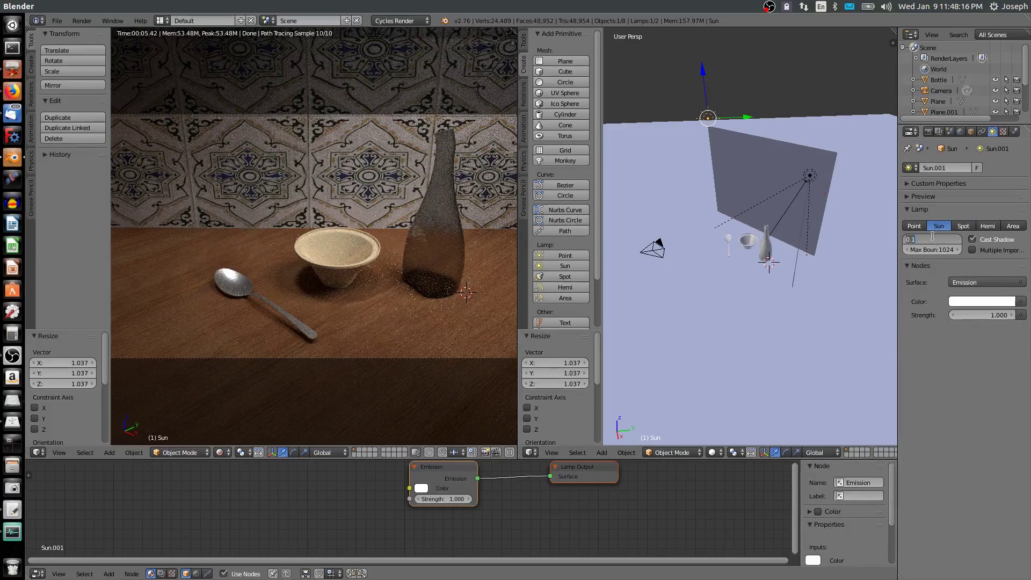
{"action": "type", "text": "3"}
{"action": "key", "text": "Return"}
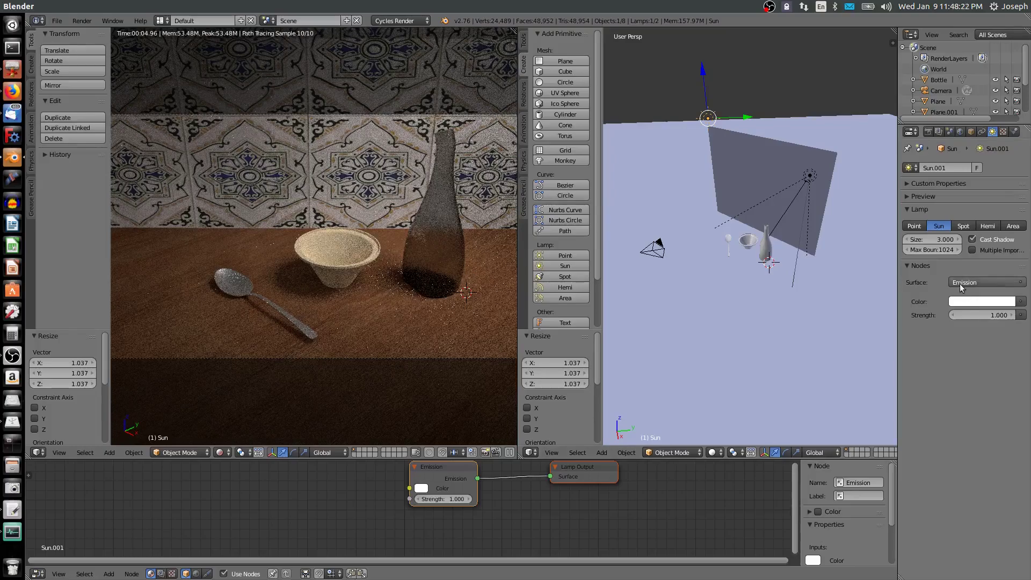
Reselect the spot lamp and raise its strength to 7000.
{"action": "right_click", "coordinate": [811, 176]}
{"action": "left_click", "coordinate": [999, 315]}
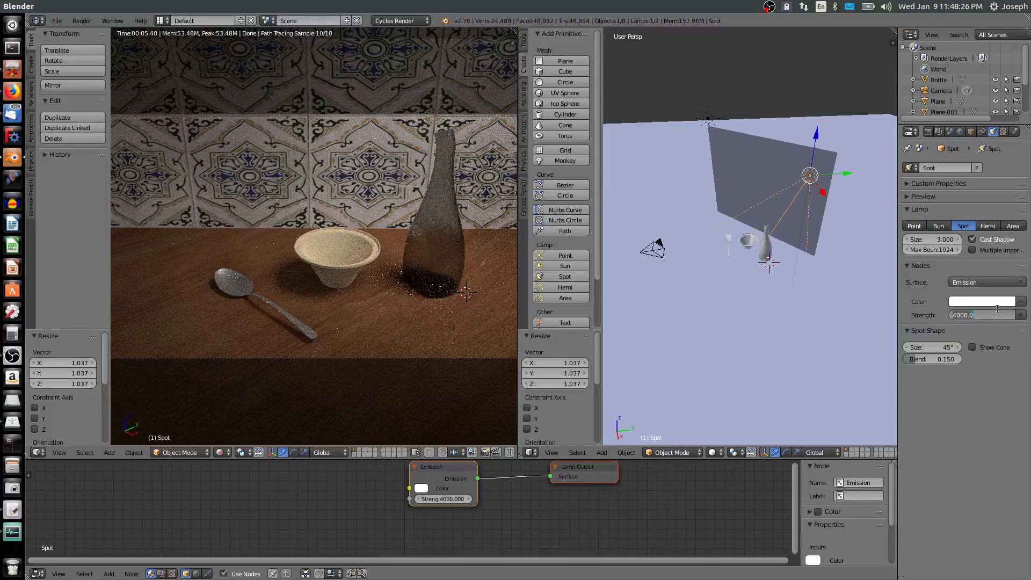
{"action": "type", "text": "70"}
{"action": "key", "text": "Return"}
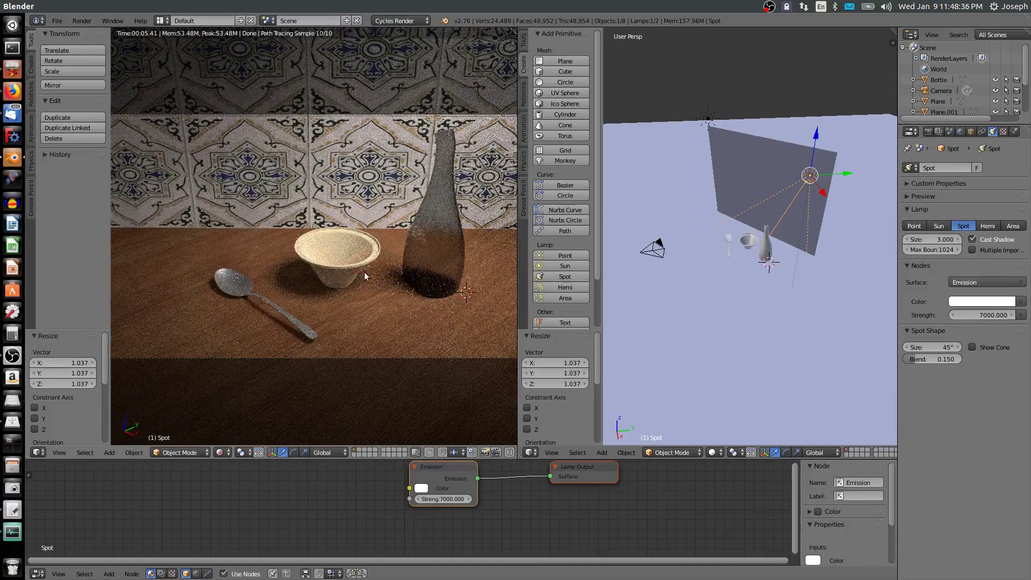
{"action": "left_click", "coordinate": [929, 133]}
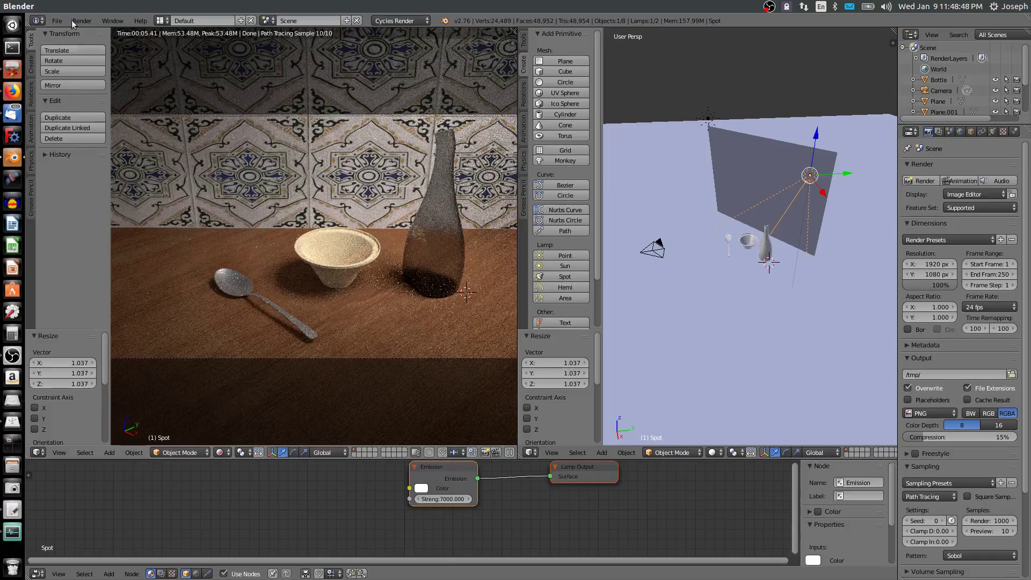
Start a render, then tick Multiple Importance in the World Settings panel.
{"action": "key", "text": "F12"}
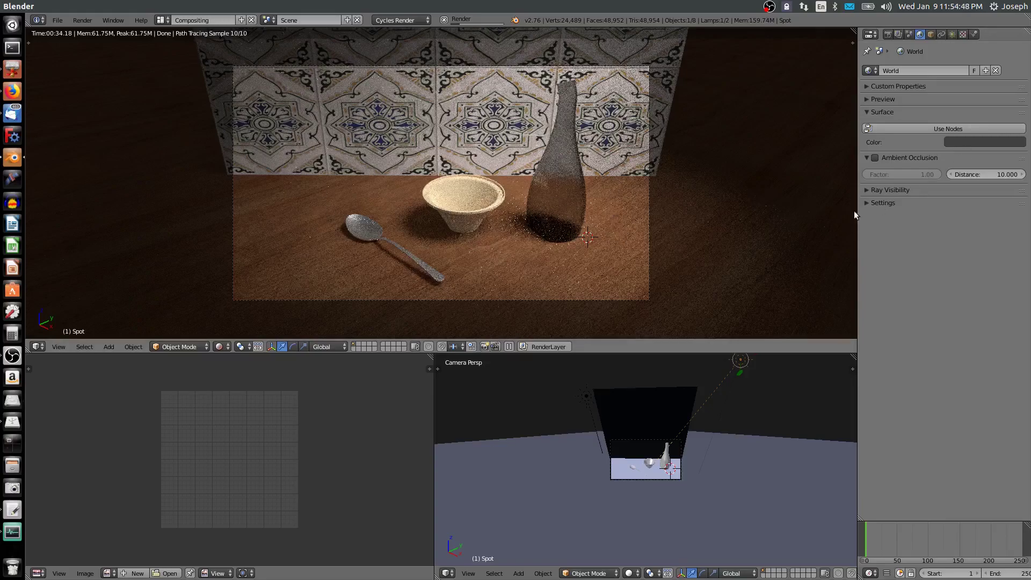
{"action": "left_click", "coordinate": [867, 203]}
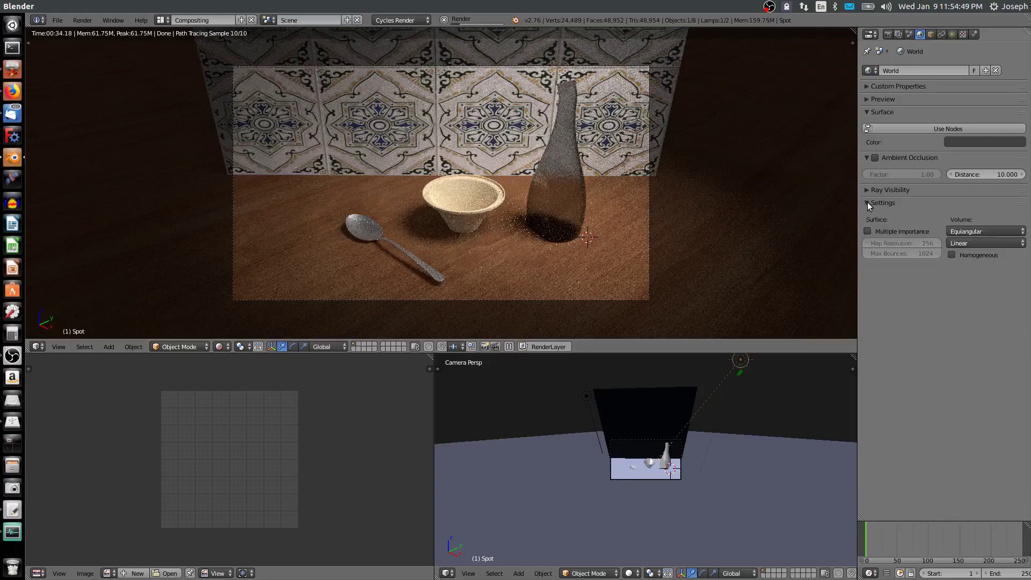
{"action": "left_click", "coordinate": [868, 230]}
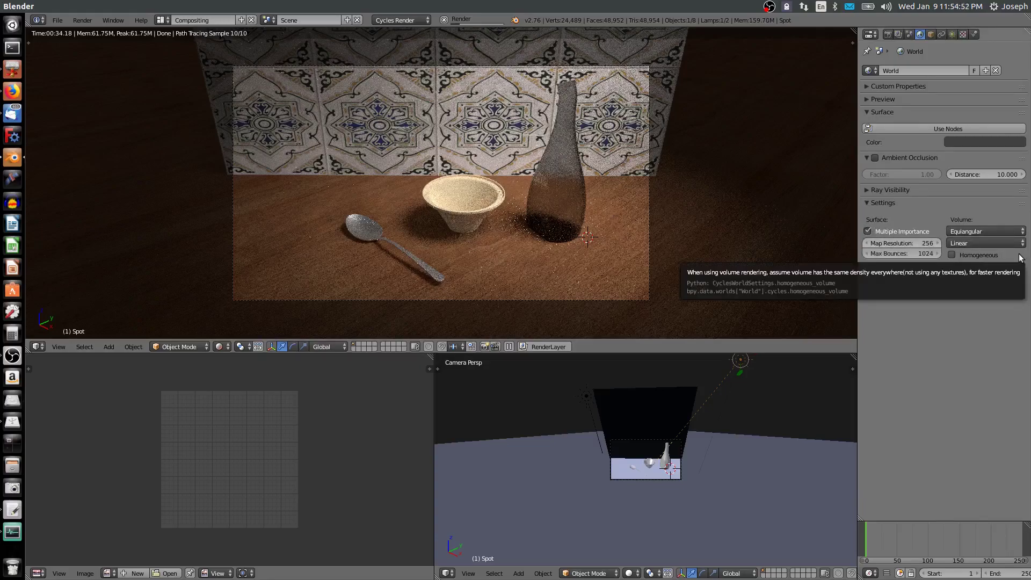
{"action": "left_click", "coordinate": [888, 35]}
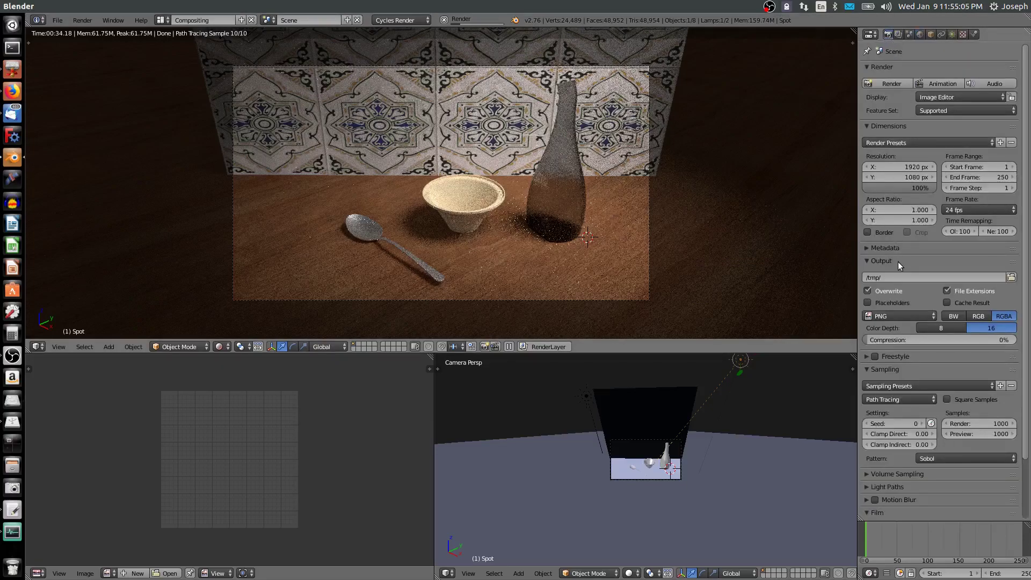
Collapse Dimensions, Output, Sampling and Film, expand Light Paths, and set Filter Glossy to 0.50.
{"action": "left_click", "coordinate": [865, 126]}
{"action": "left_click", "coordinate": [866, 153]}
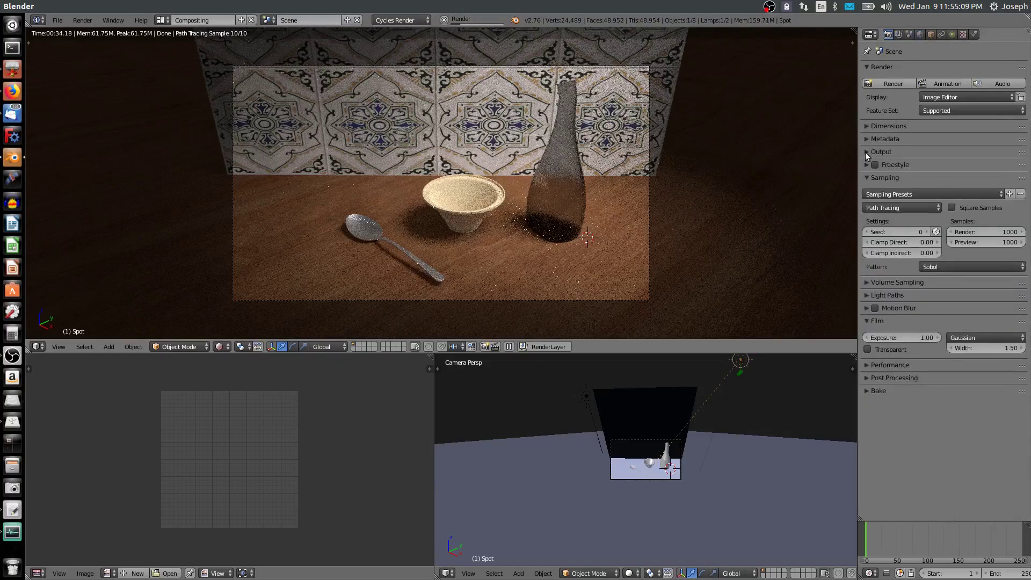
{"action": "left_click", "coordinate": [869, 179]}
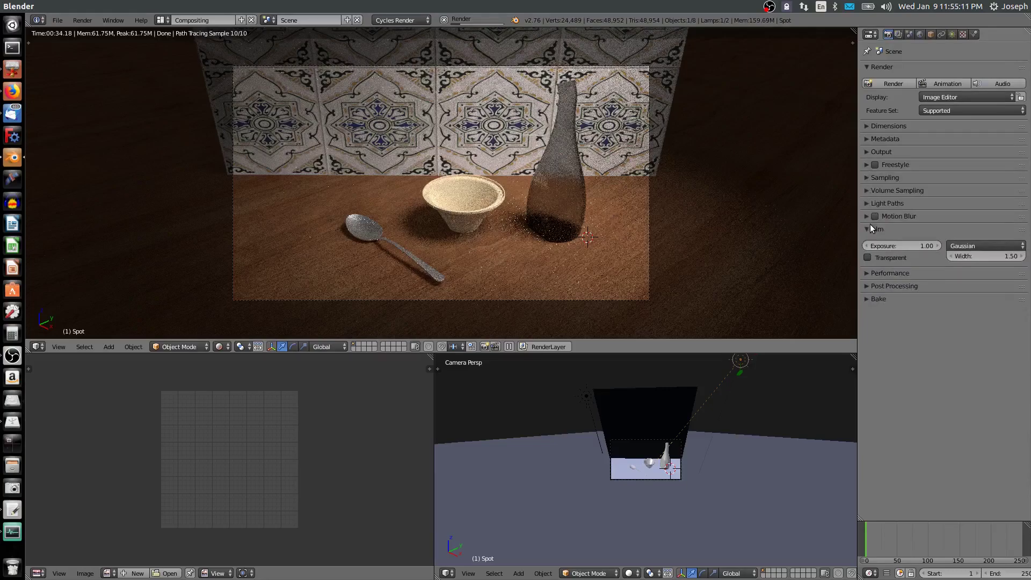
{"action": "left_click", "coordinate": [870, 230]}
{"action": "left_click", "coordinate": [865, 204]}
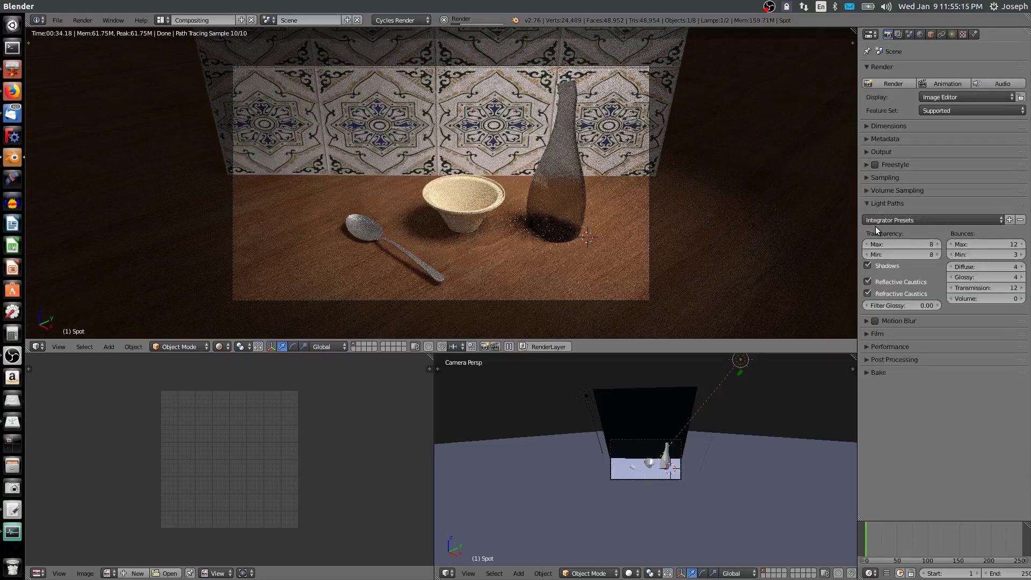
{"action": "left_click", "coordinate": [916, 306]}
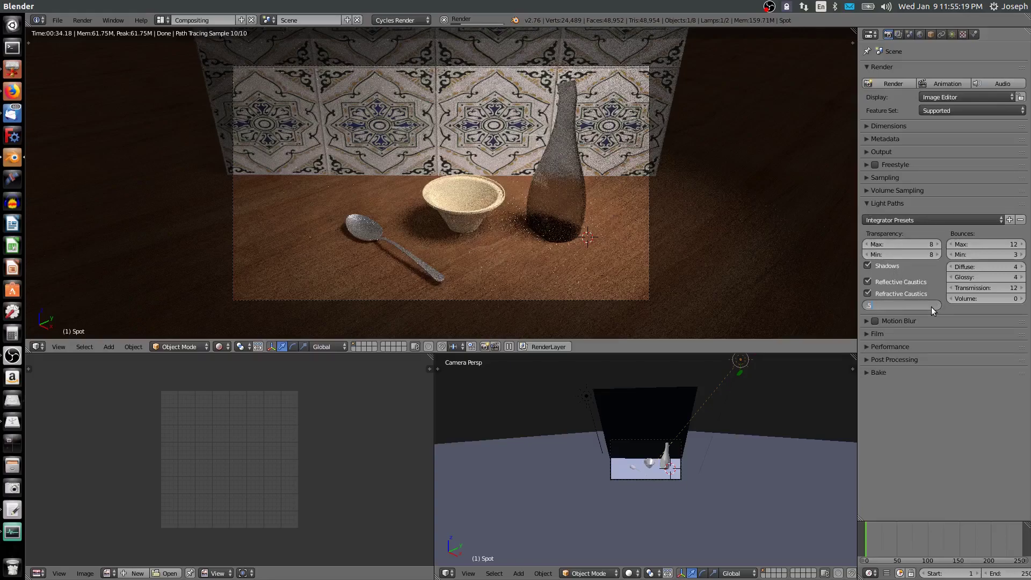
{"action": "key", "text": "Return"}
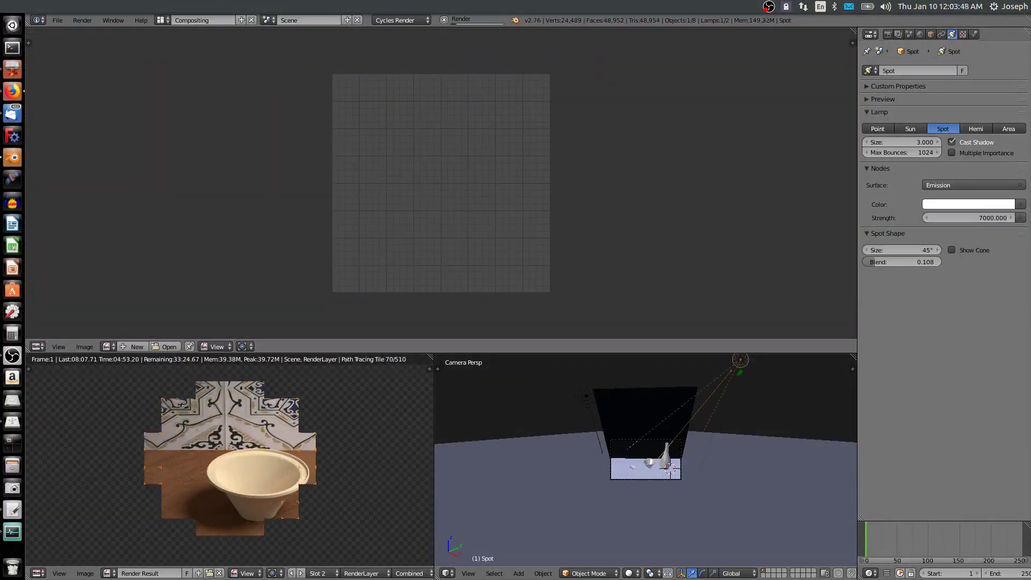
Let the Slot 2 render finish, then widen and heighten the Render Result area to fill most of the screen.
{"action": "scroll", "coordinate": [229, 460], "scroll_direction": "down", "scroll_amount": 3}
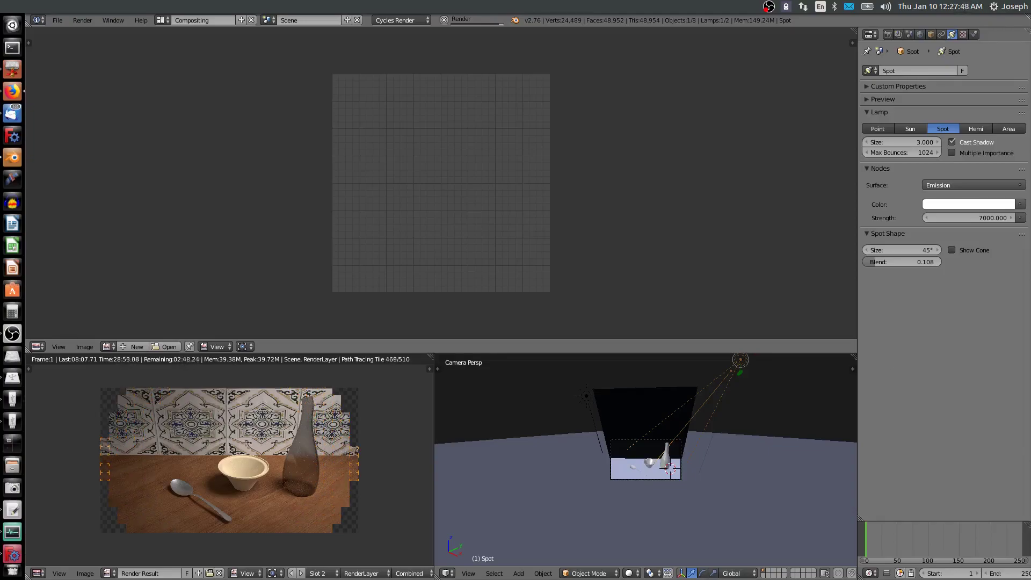
{"action": "left_click_drag", "start_coordinate": [434, 462], "coordinate": [822, 462]}
{"action": "left_click_drag", "start_coordinate": [215, 353], "coordinate": [214, 67]}
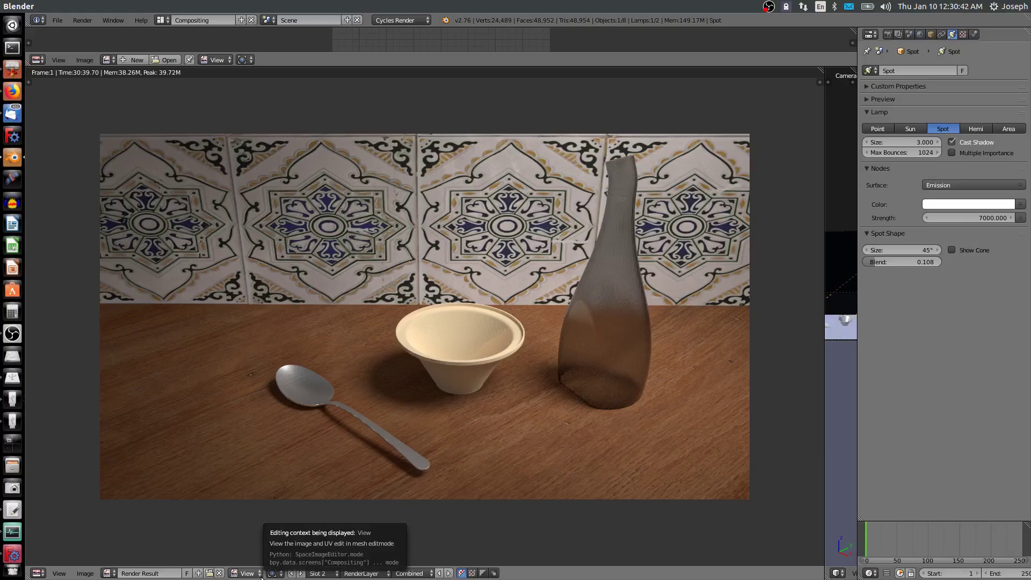
Save the finished render with Image > Save As Image as untitled.png.
{"action": "left_click", "coordinate": [85, 574]}
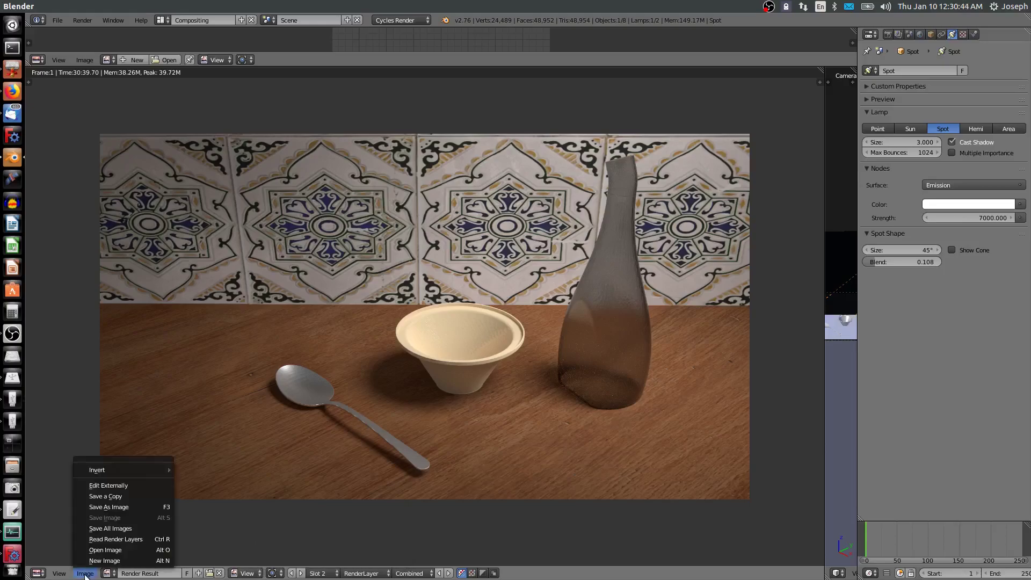
{"action": "left_click", "coordinate": [104, 507]}
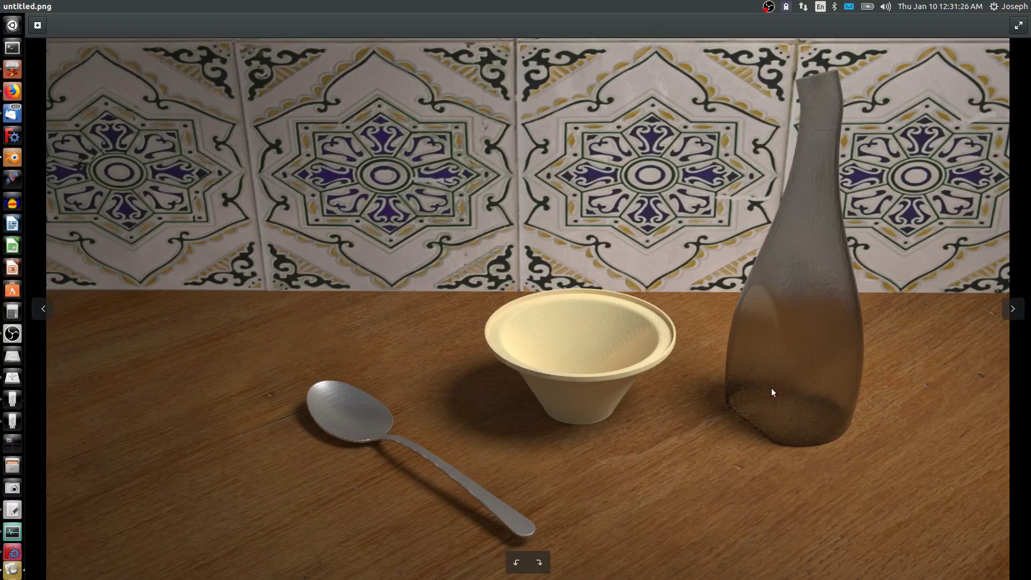
Zoom out on untitled.png until the whole bowl, bottle and spoon render fits on screen.
{"action": "scroll", "coordinate": [770, 388], "scroll_direction": "down", "scroll_amount": 3}
{"action": "scroll", "coordinate": [763, 381], "scroll_direction": "down", "scroll_amount": 1}
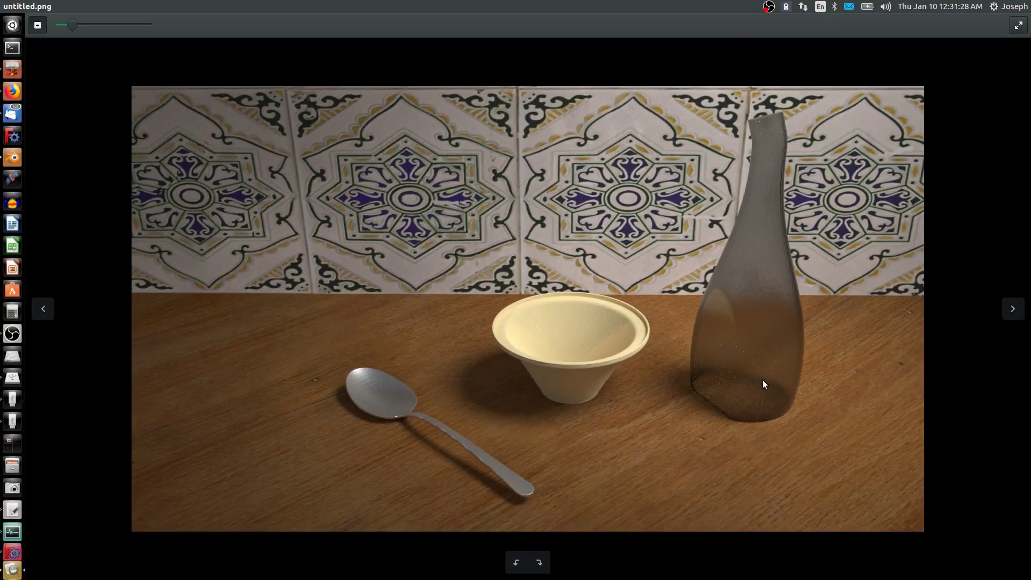